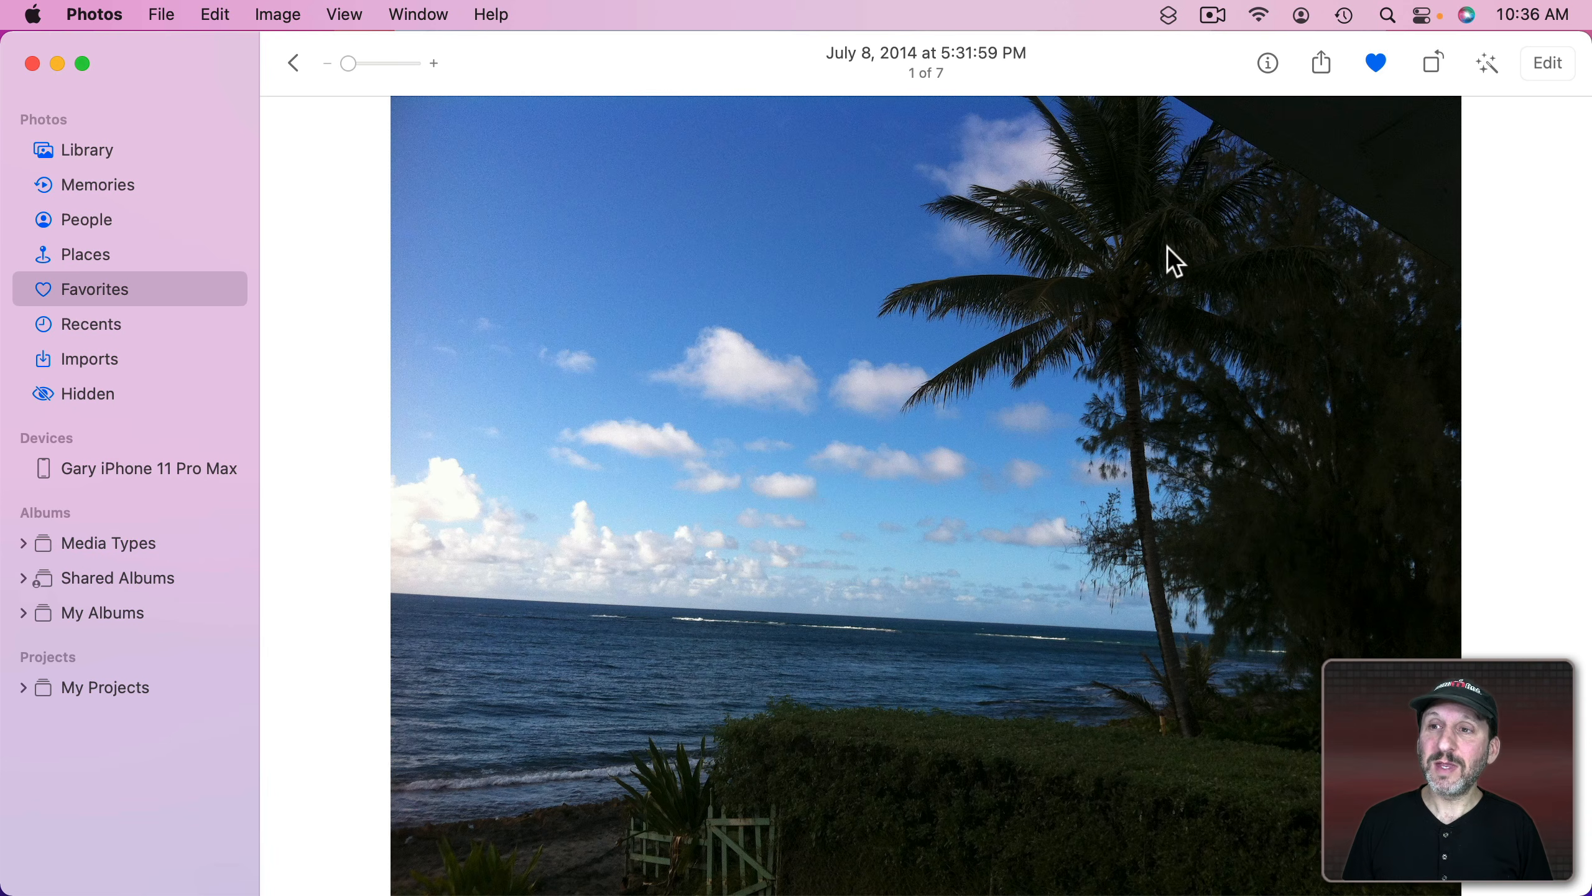
Step: Straighten the tilted horizon of the palm tree and ocean photo by rotating it in Crop mode
click(1548, 64)
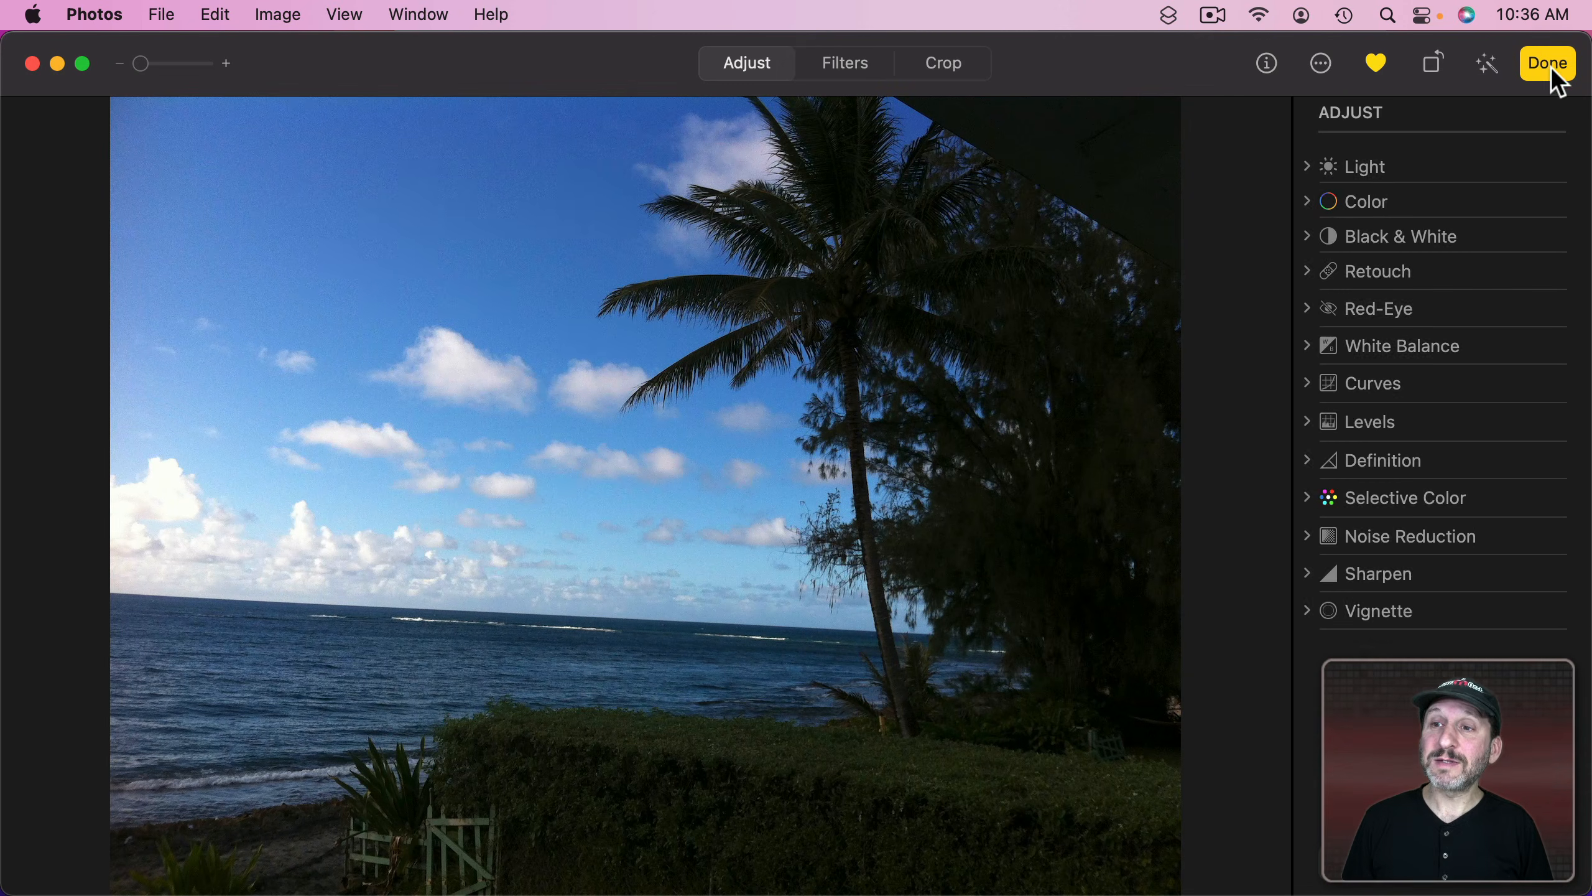
click(939, 68)
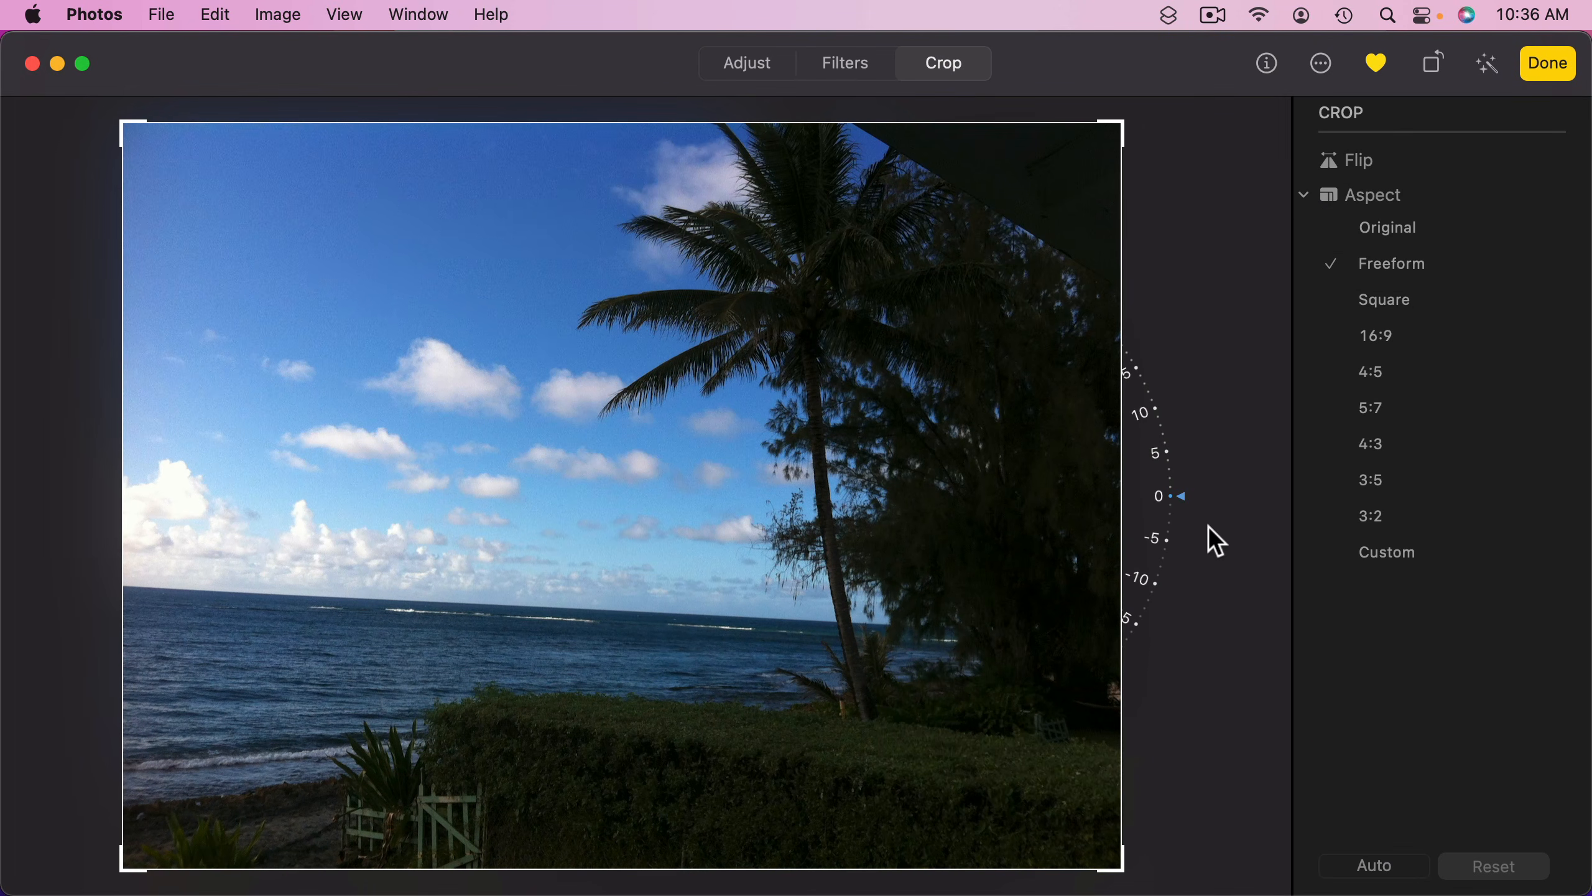
click(1372, 875)
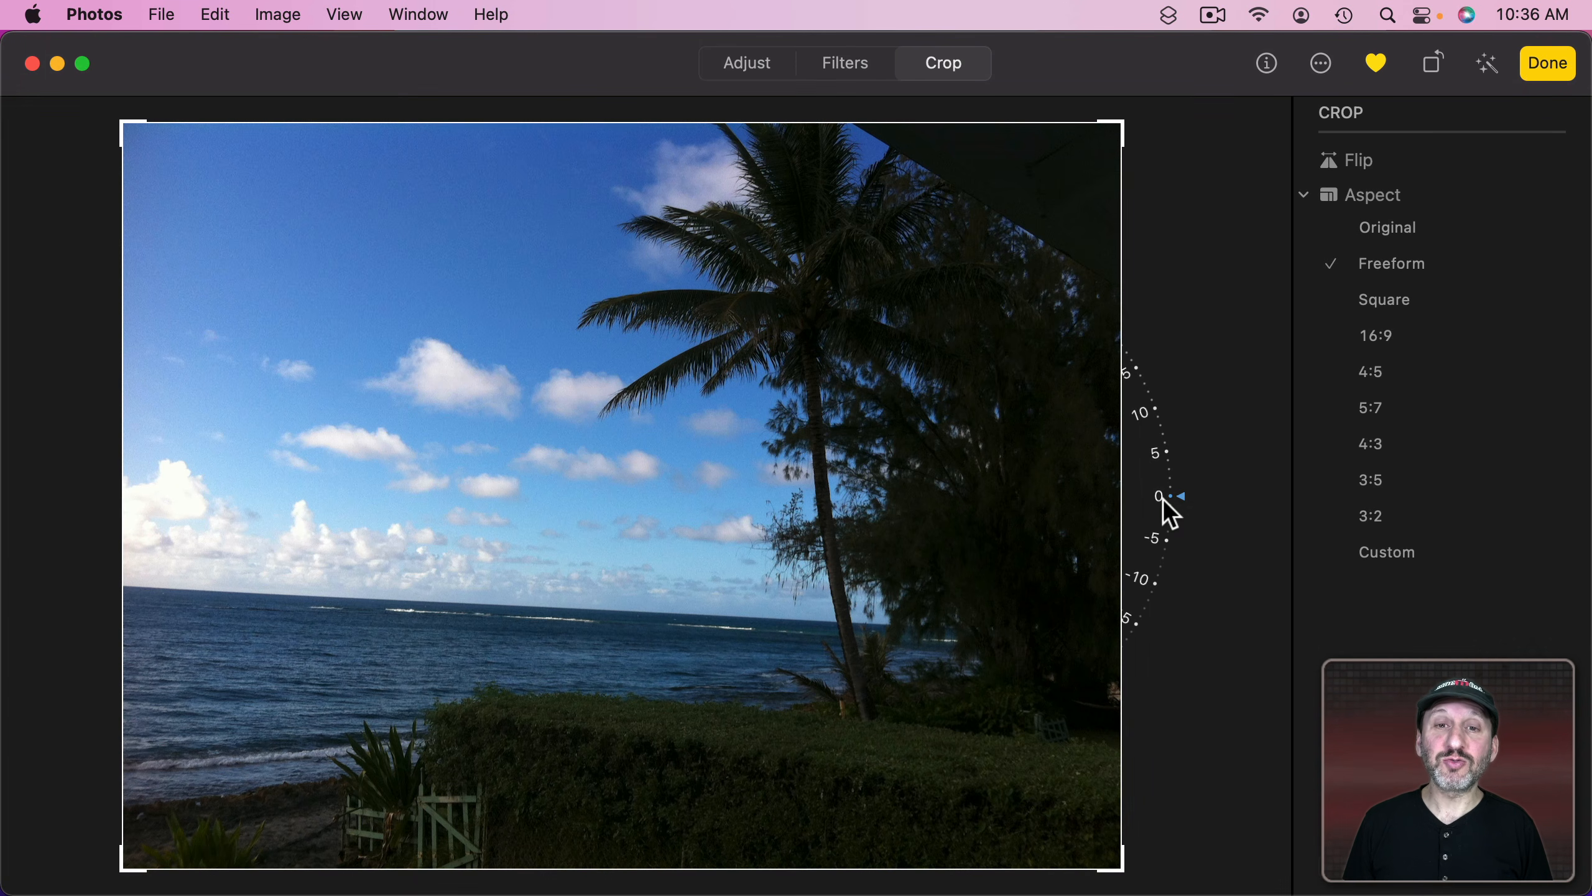
drag(1164, 496, 1148, 416)
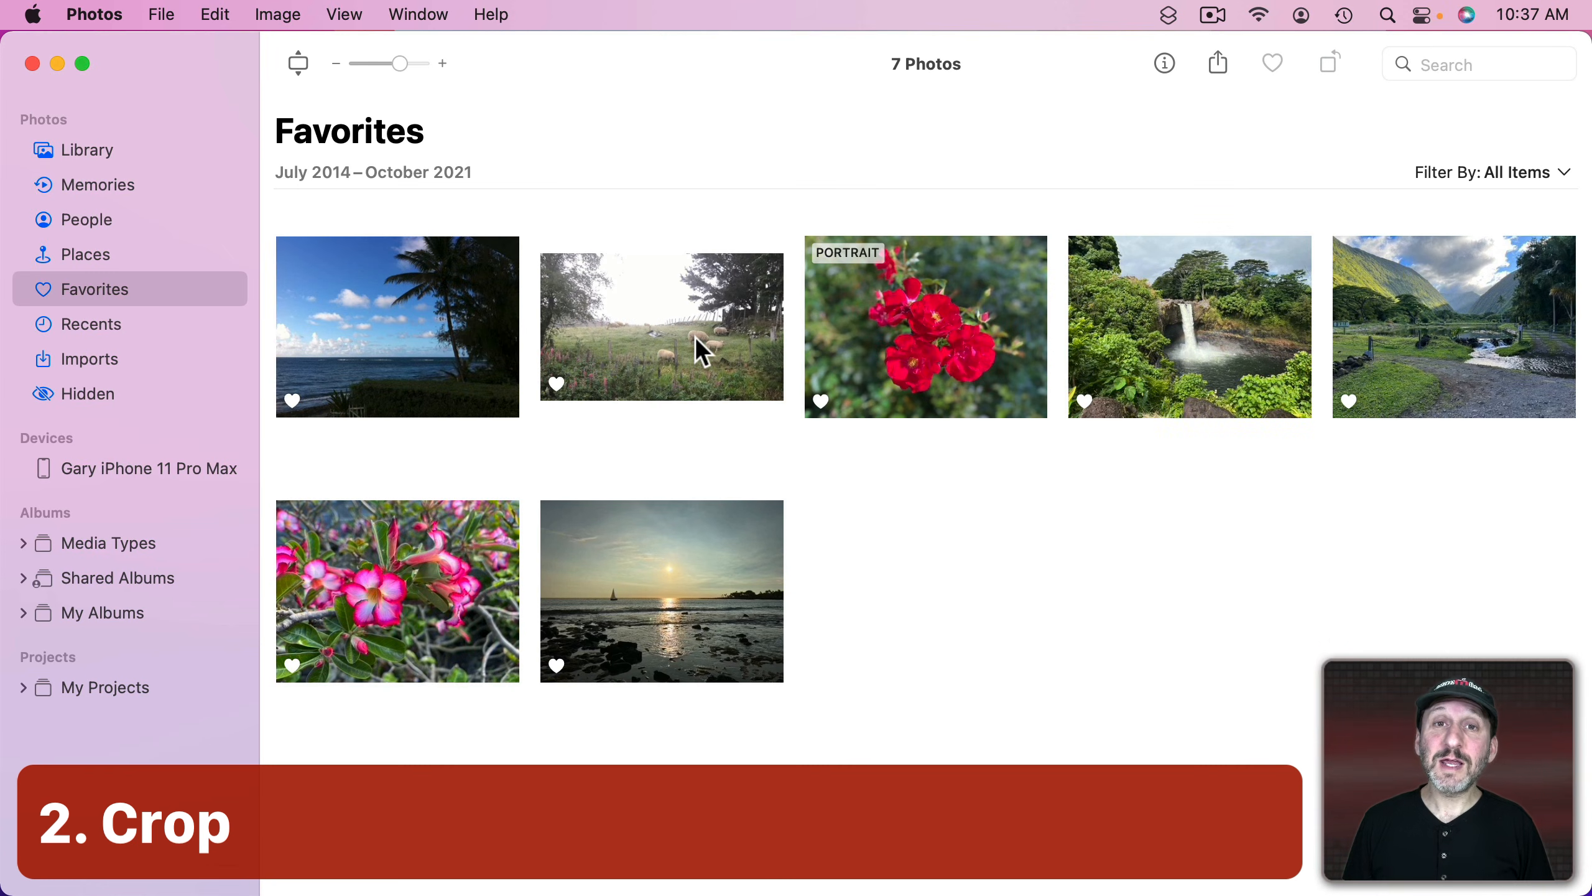
Step: Open the sheep meadow photo for editing and crop away parts of its bottom and right edges with the Freeform aspect
click(653, 337)
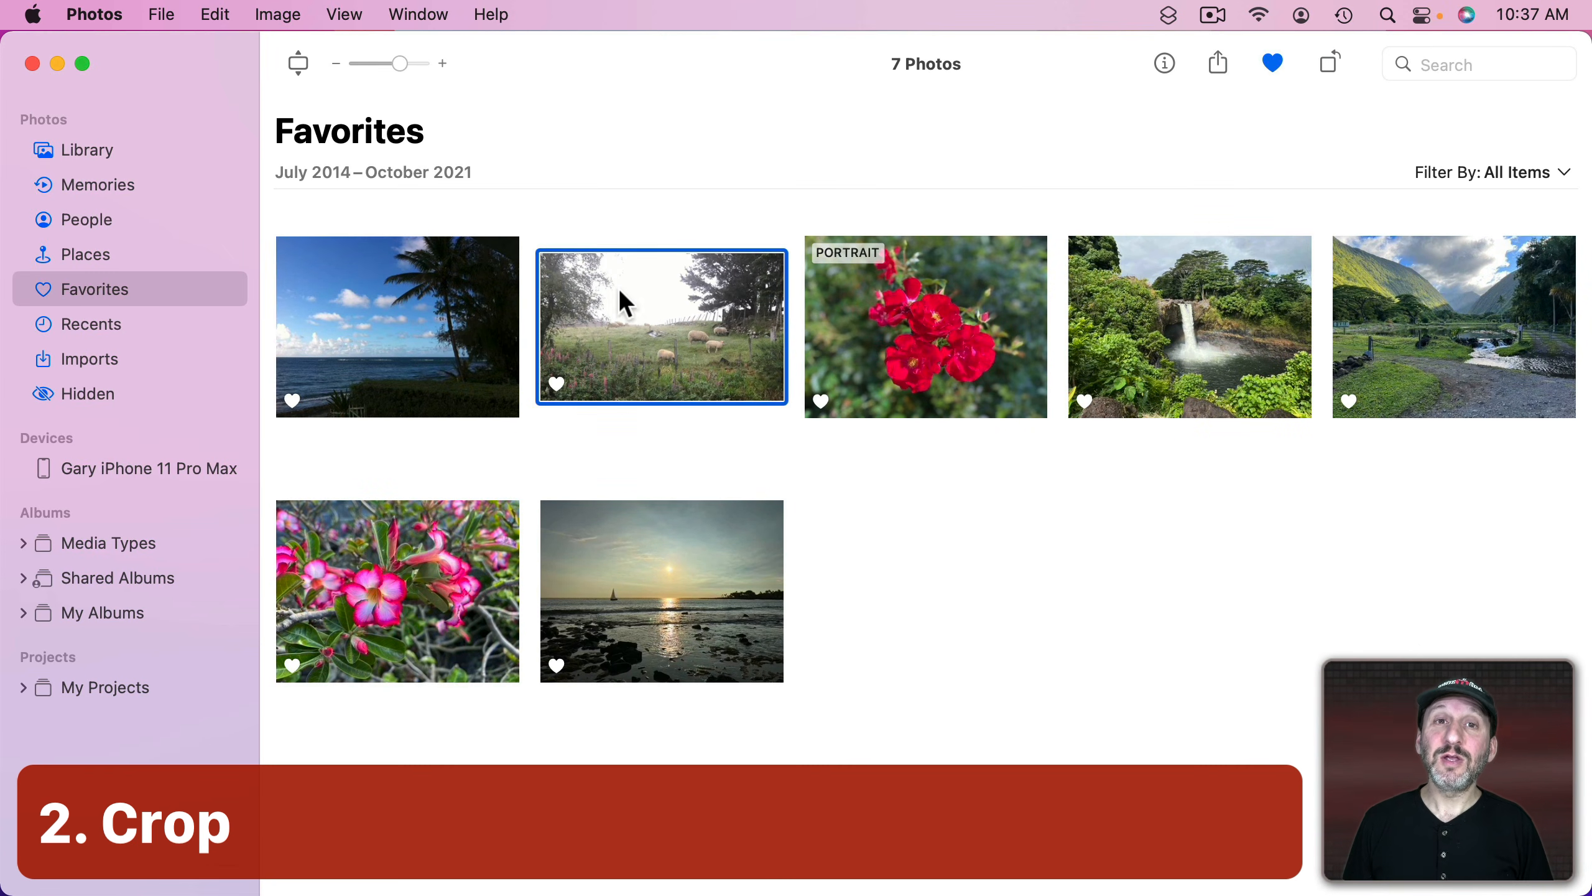
double_click(652, 312)
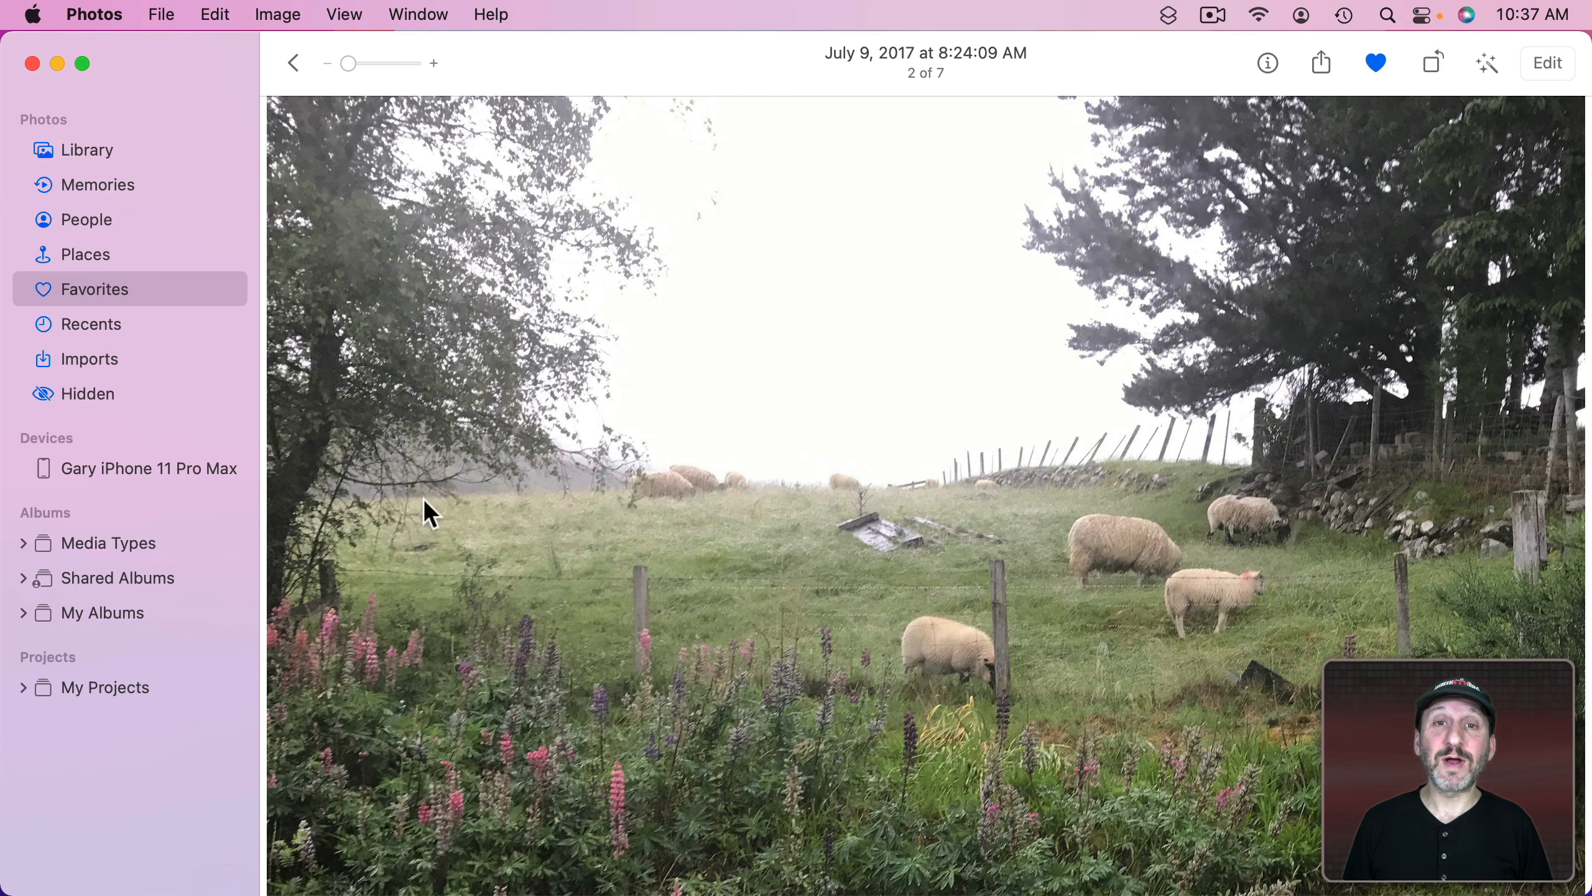
click(1548, 63)
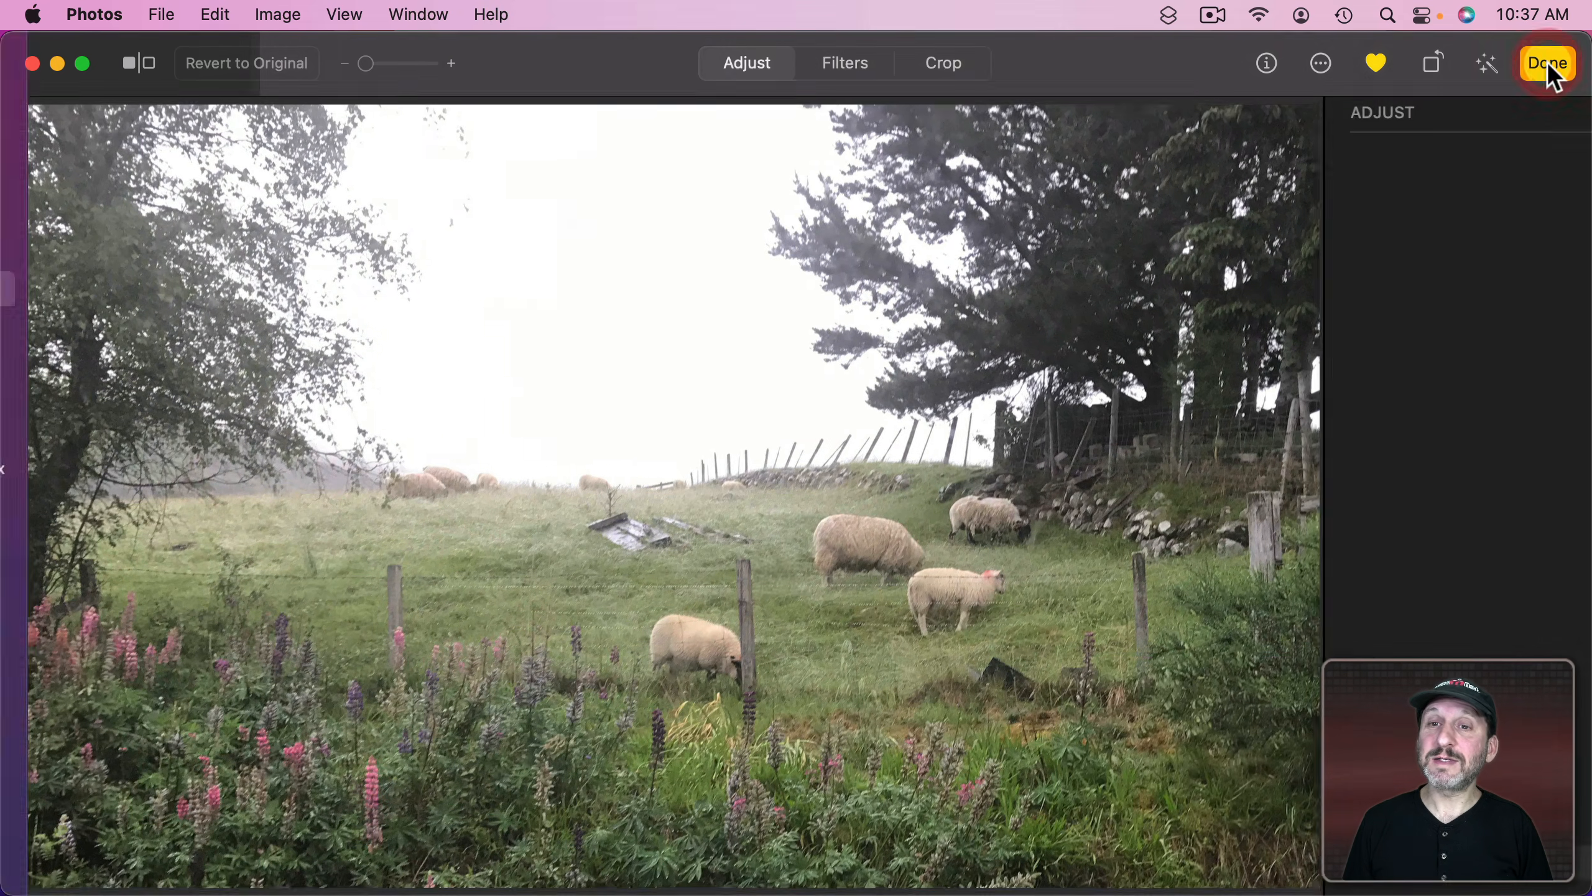
click(947, 70)
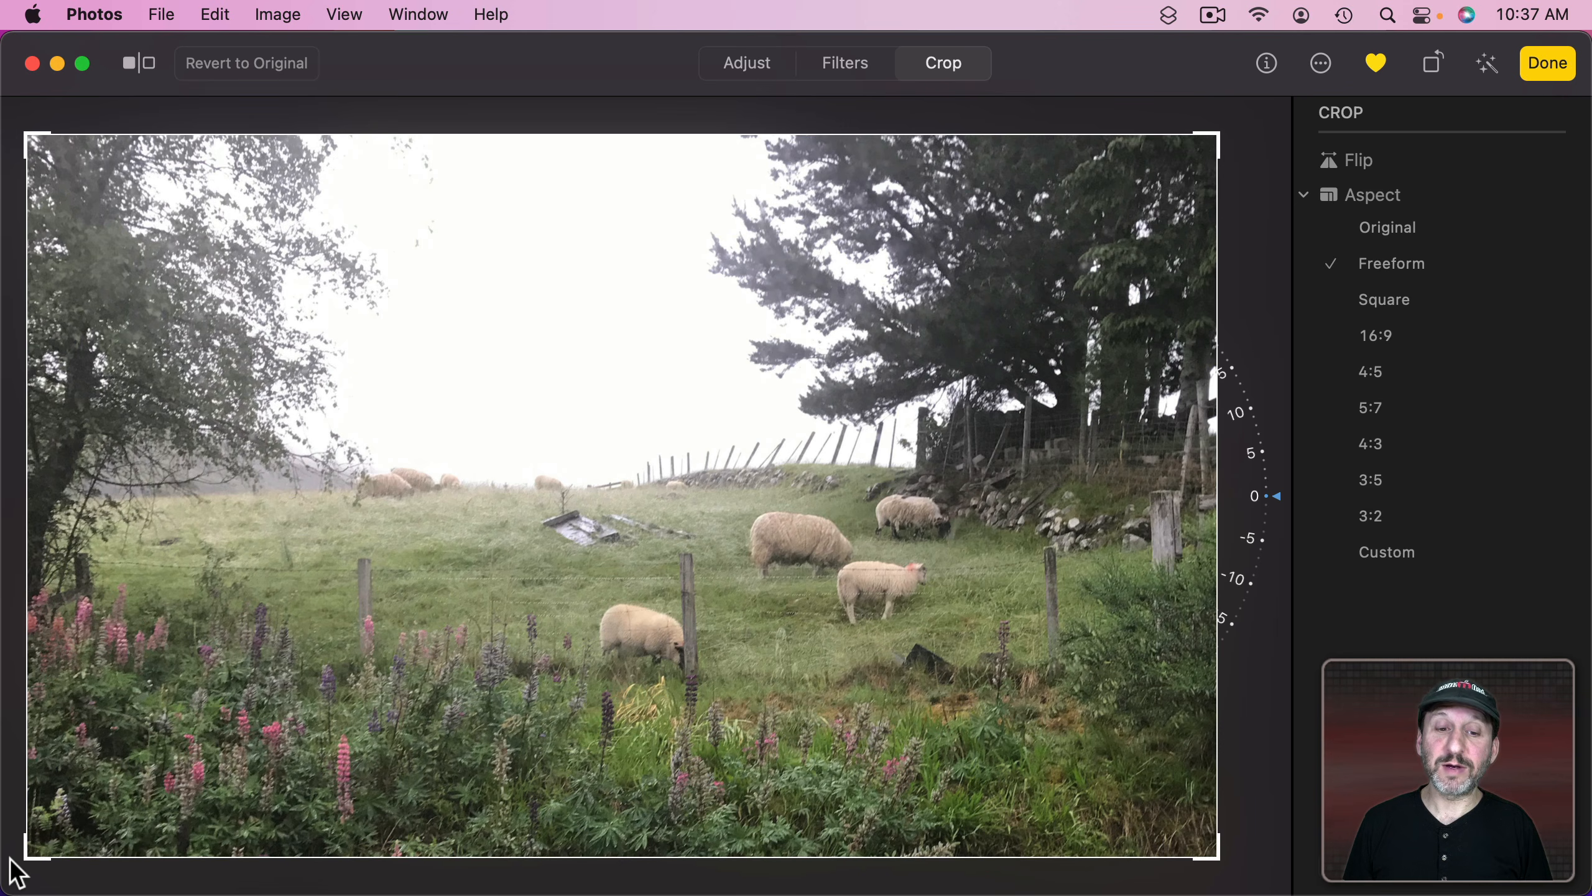
drag(25, 854, 26, 753)
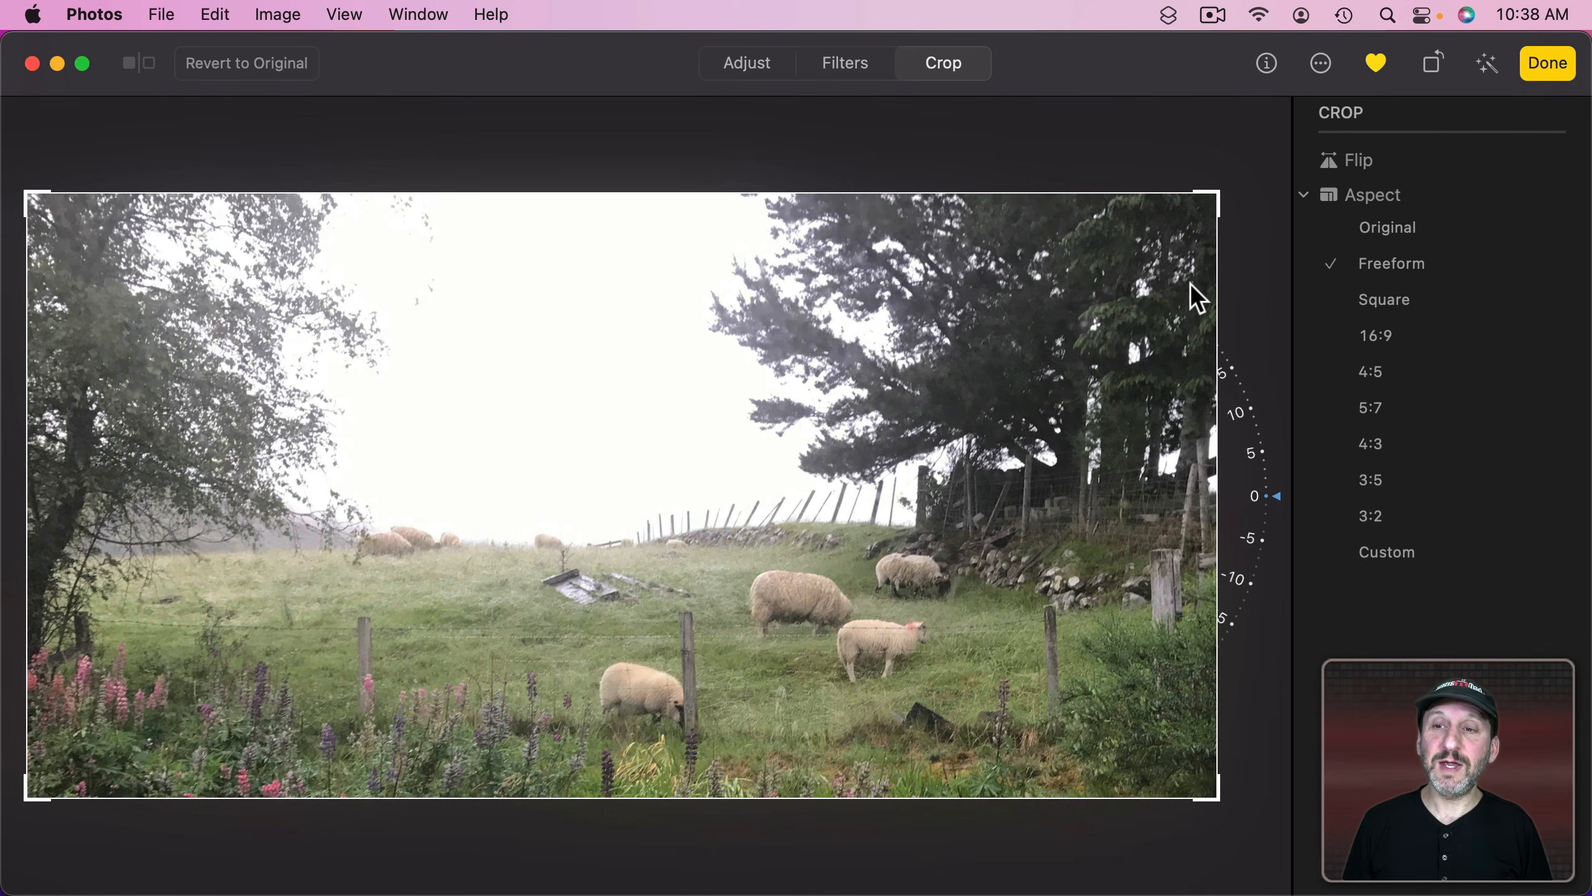
drag(1212, 196, 1070, 198)
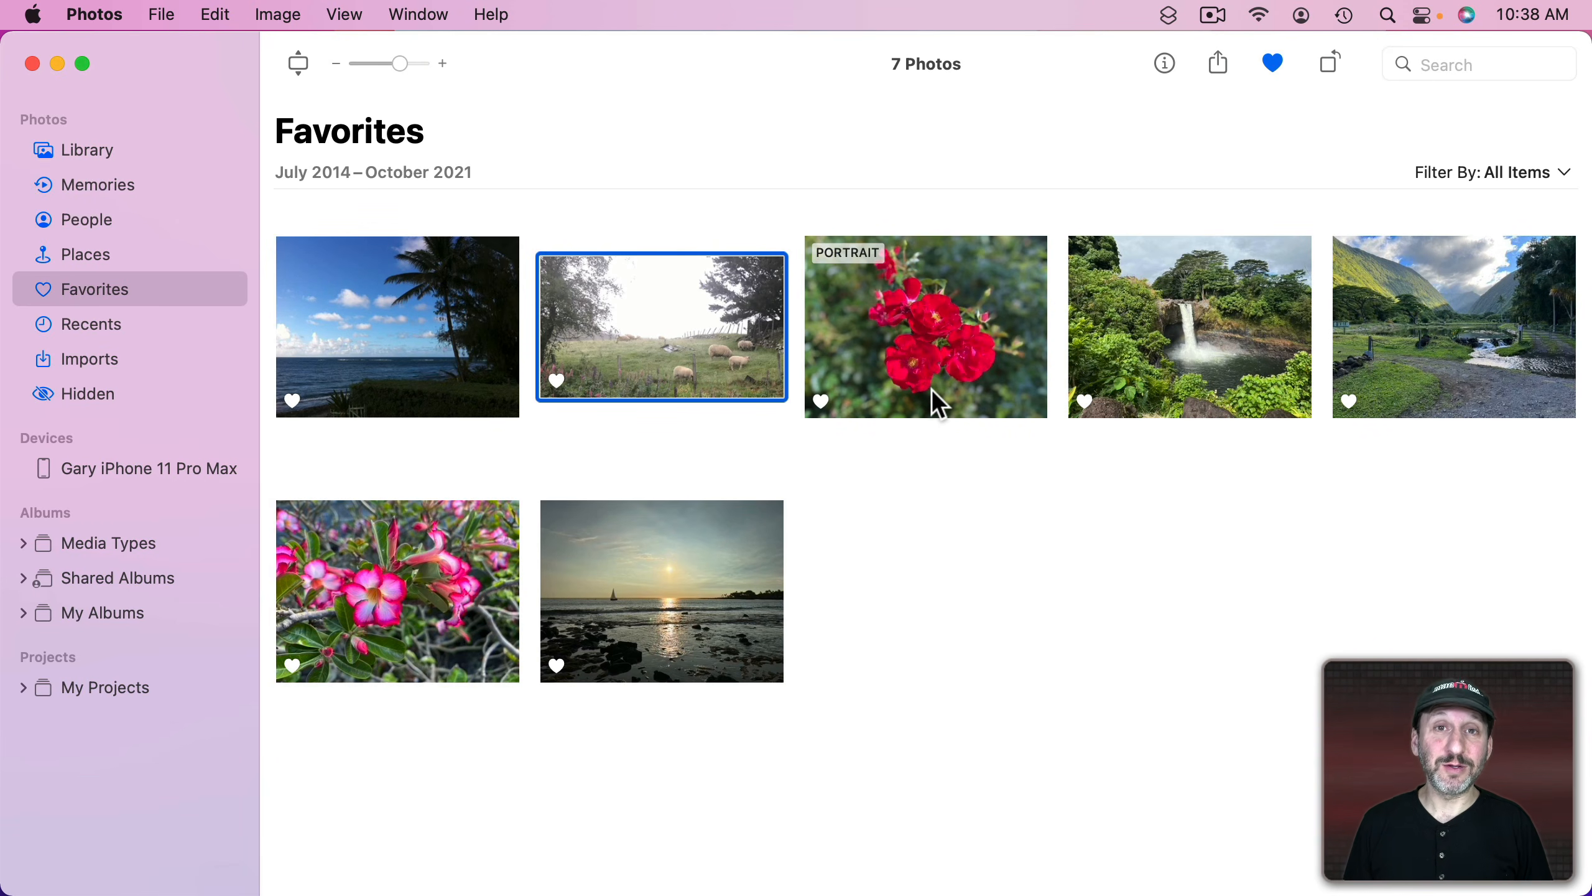
Step: Retouch the small white spots on the lower-left petals of the red flower photo, using a brush size of 12.82
double_click(927, 354)
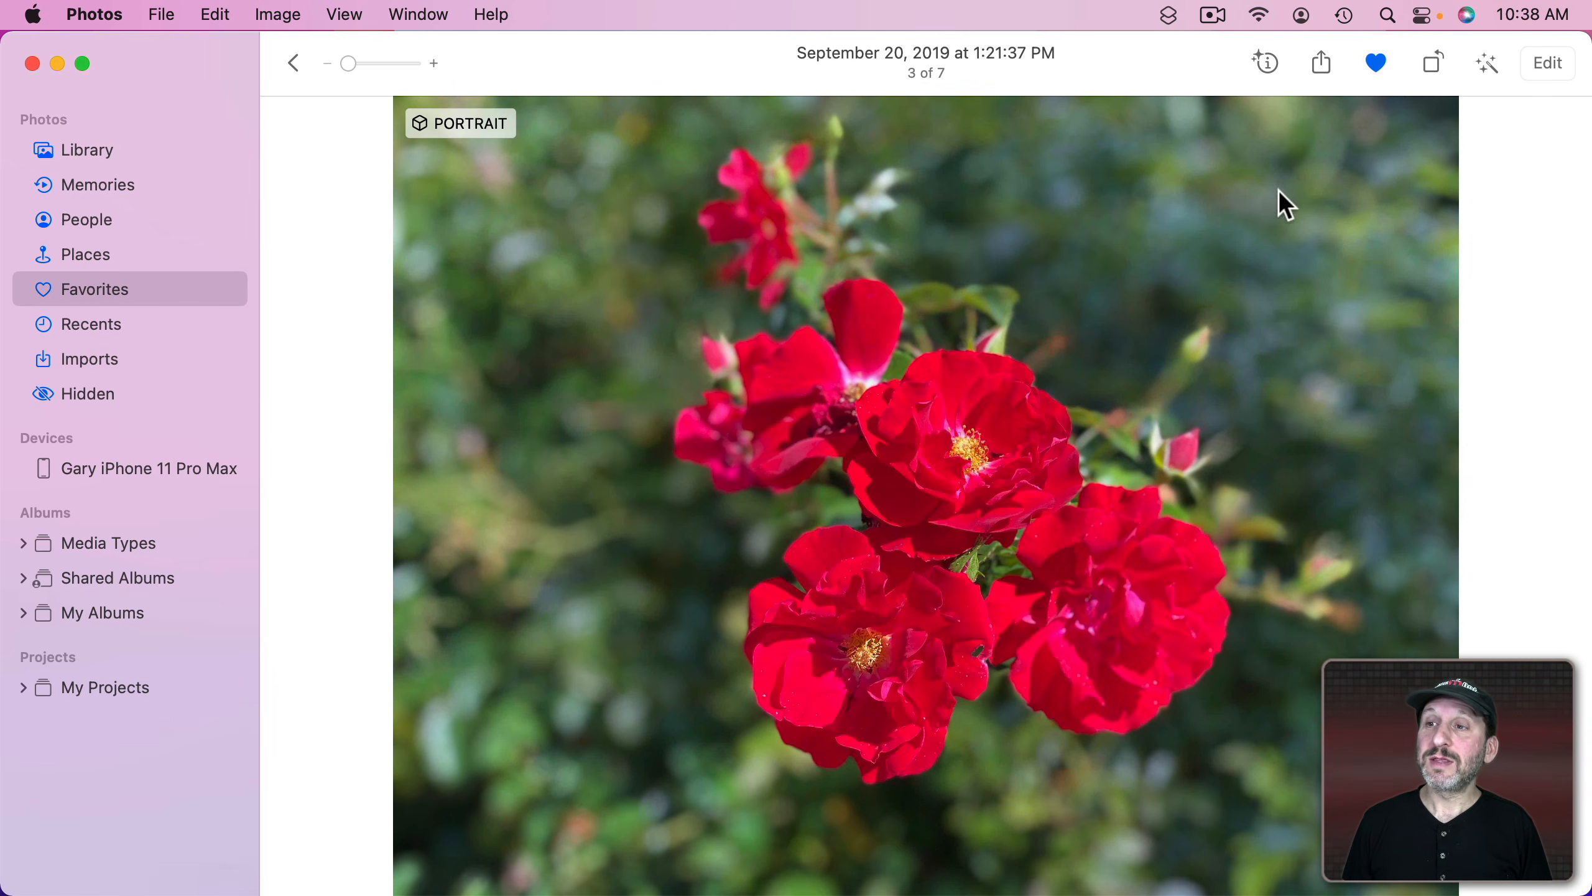
click(1545, 64)
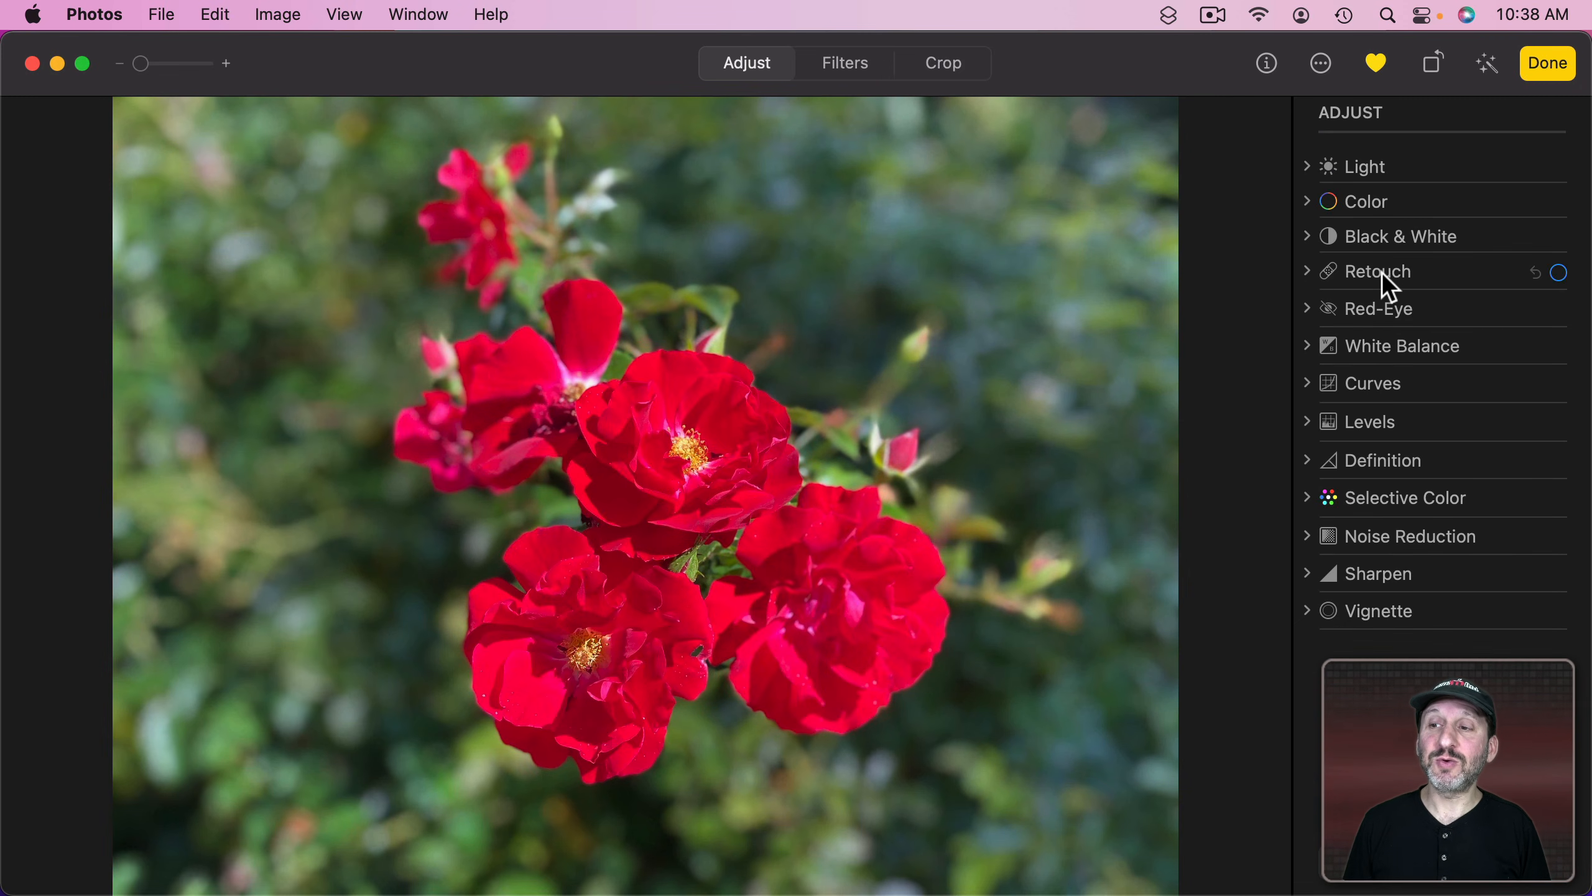
click(1308, 272)
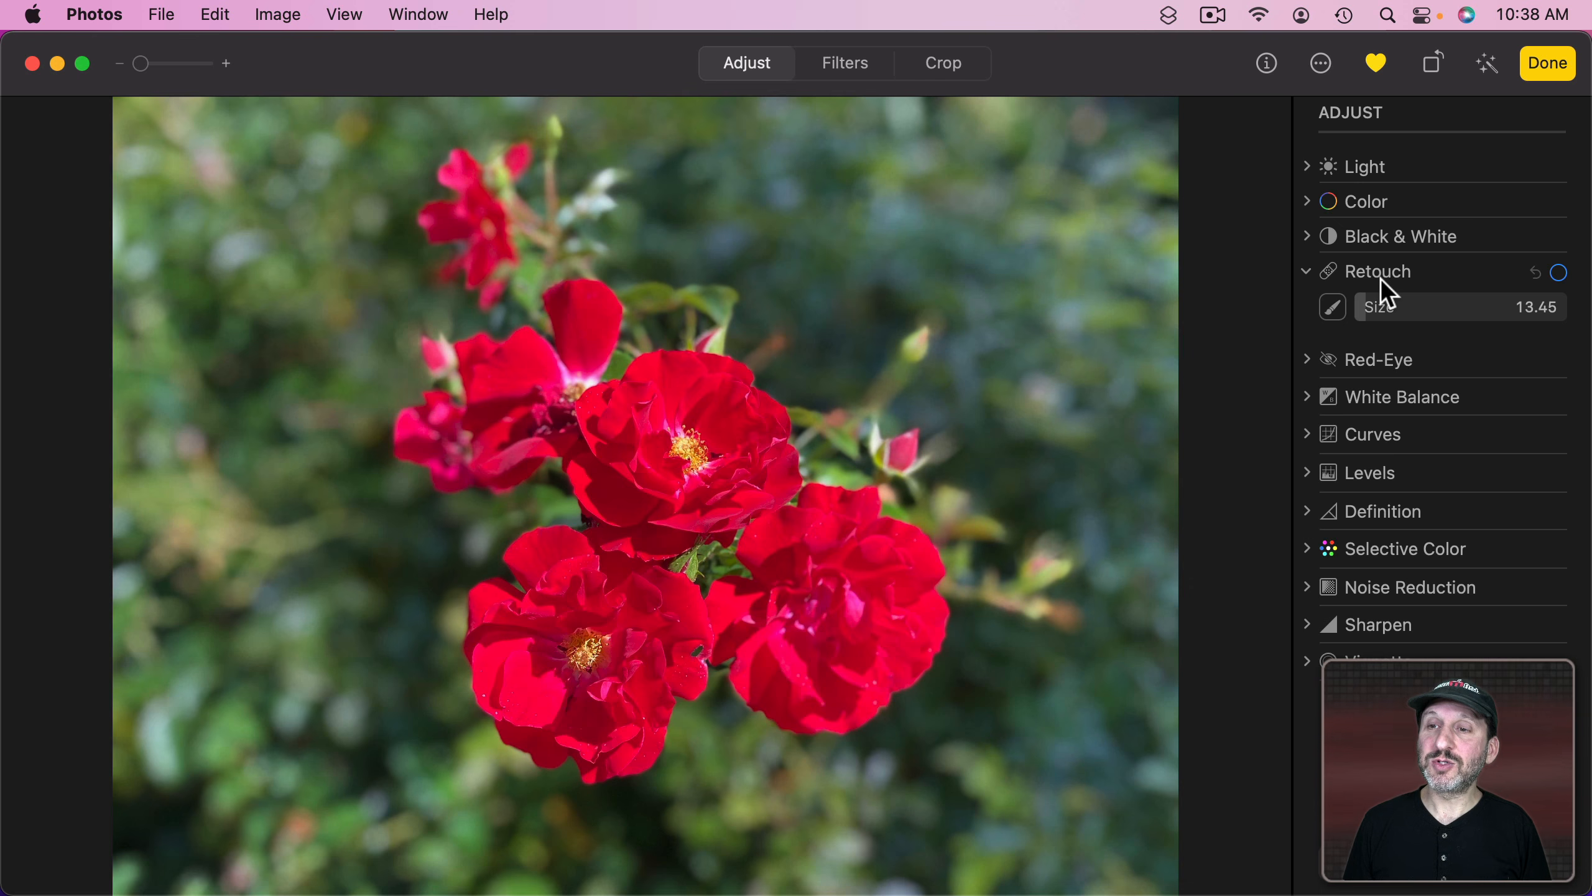
mouse_move(1377, 320)
mouse_down()
mouse_move(1420, 321)
mouse_move(1383, 307)
mouse_up()
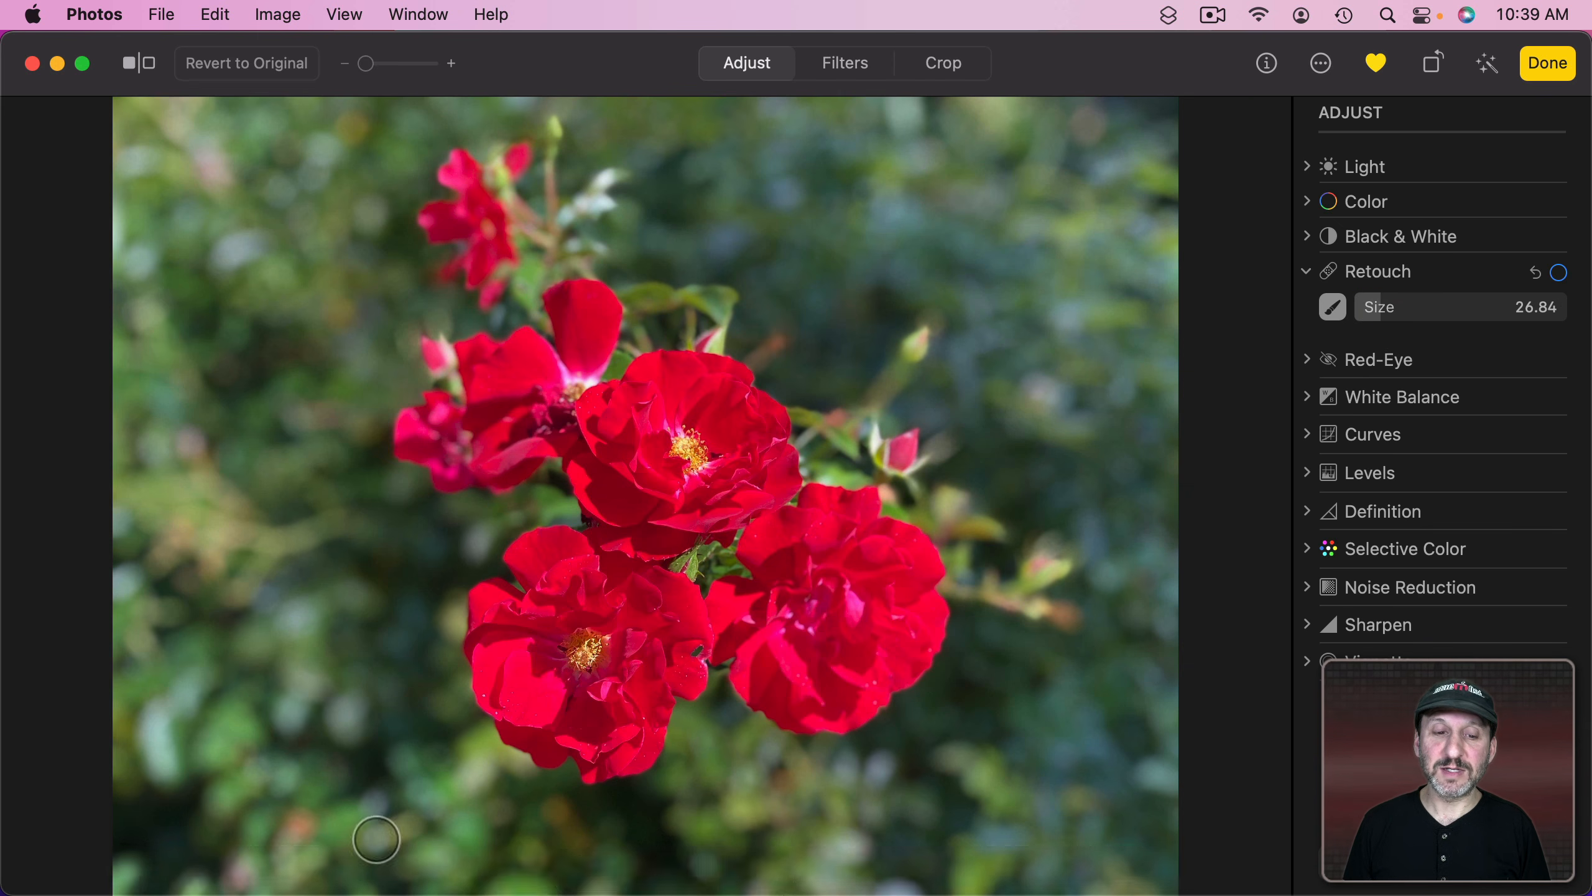
scroll(474, 711, up, 10)
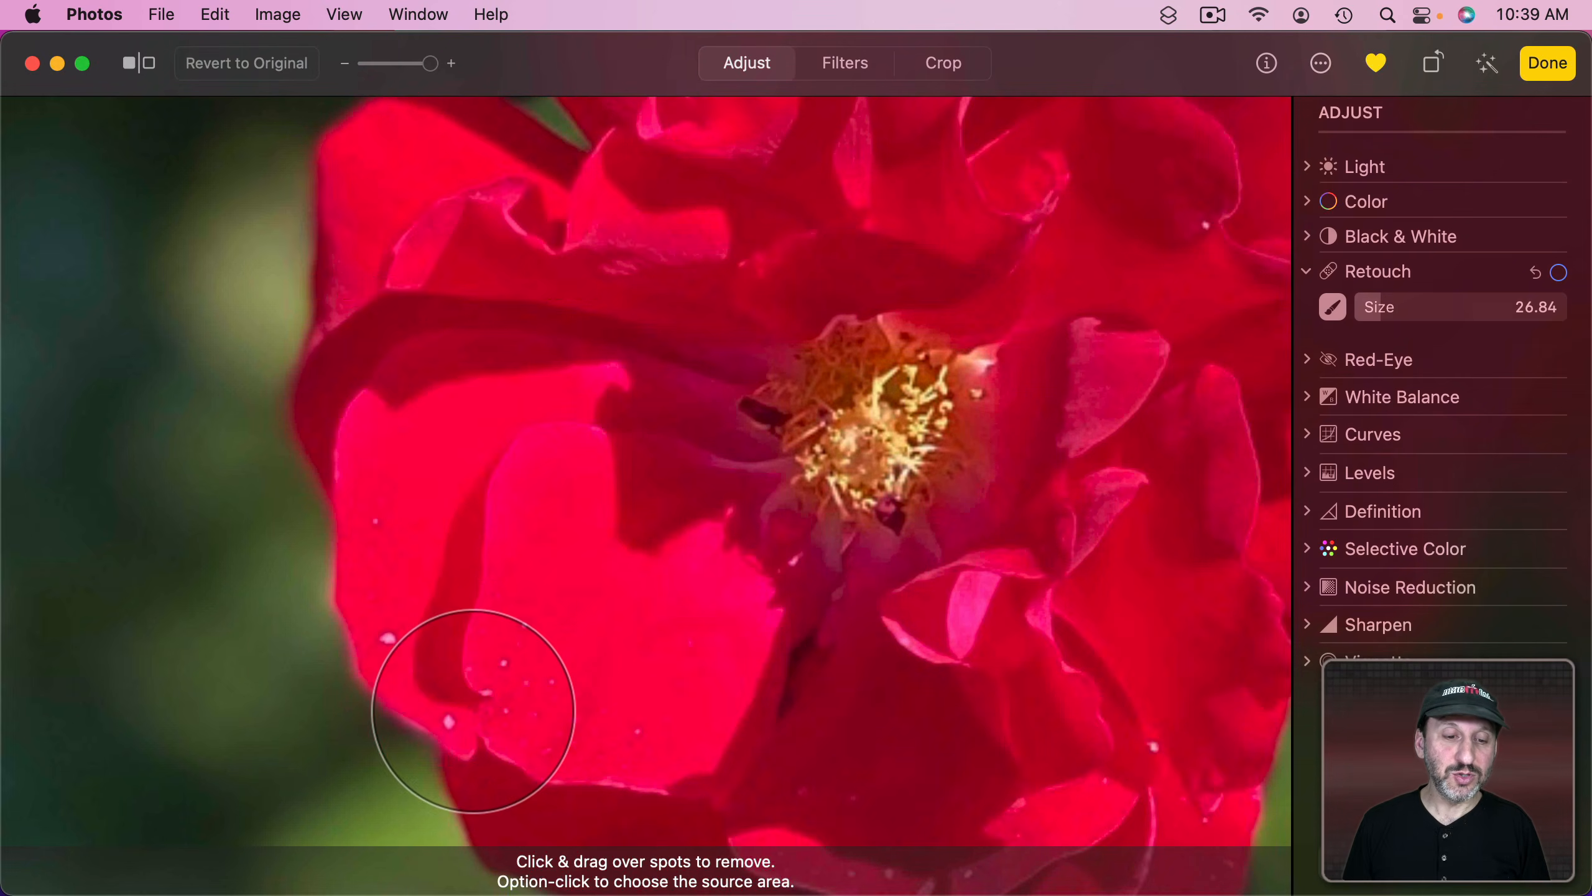
drag(1380, 308, 1367, 310)
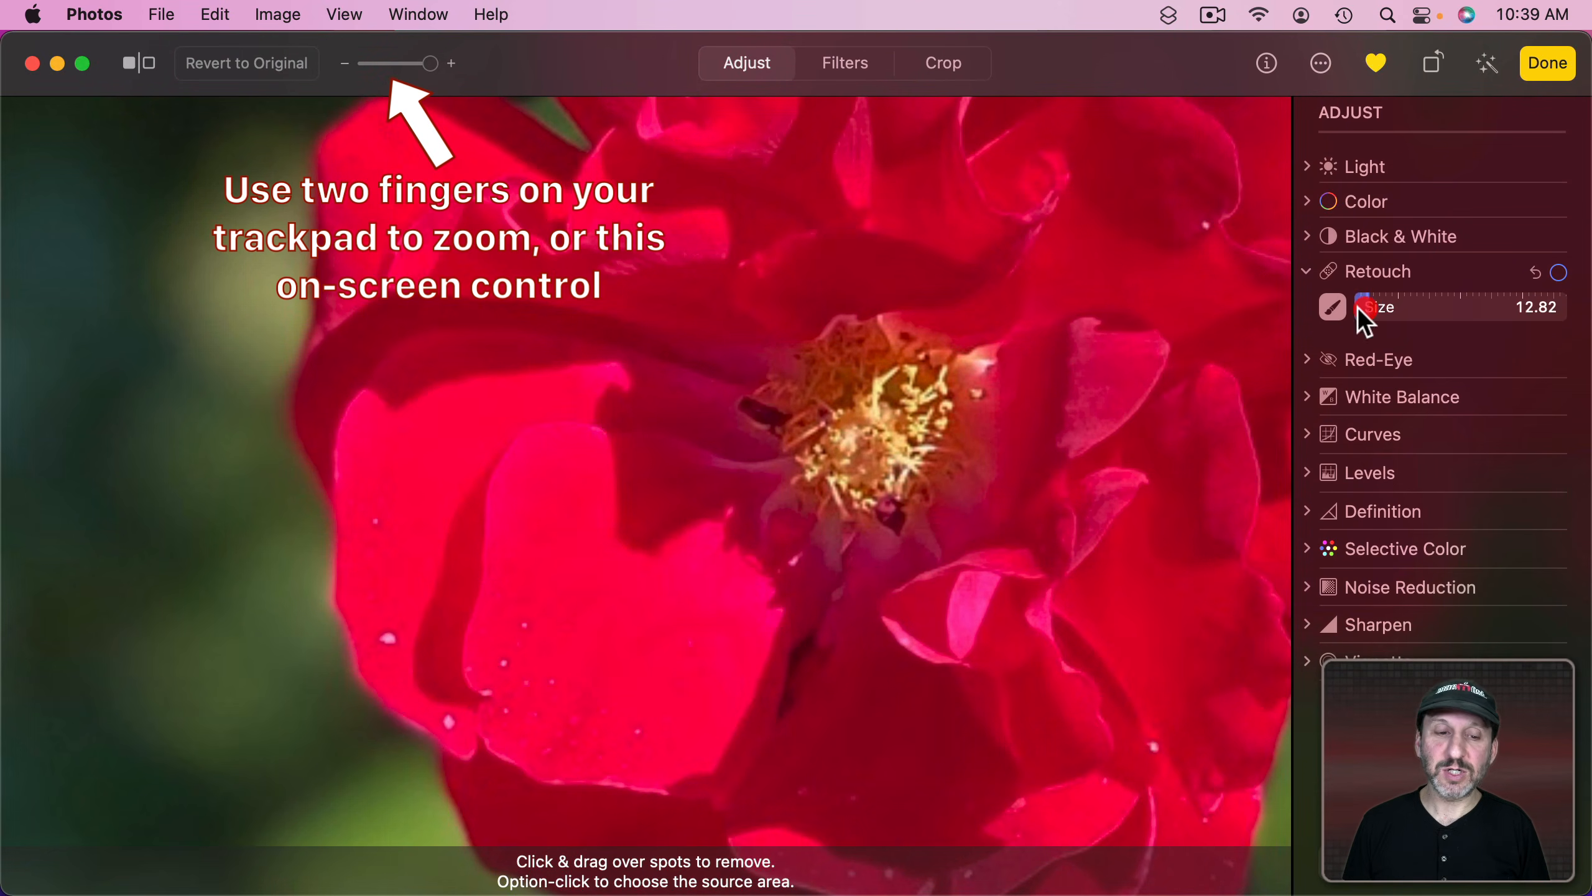
click(388, 639)
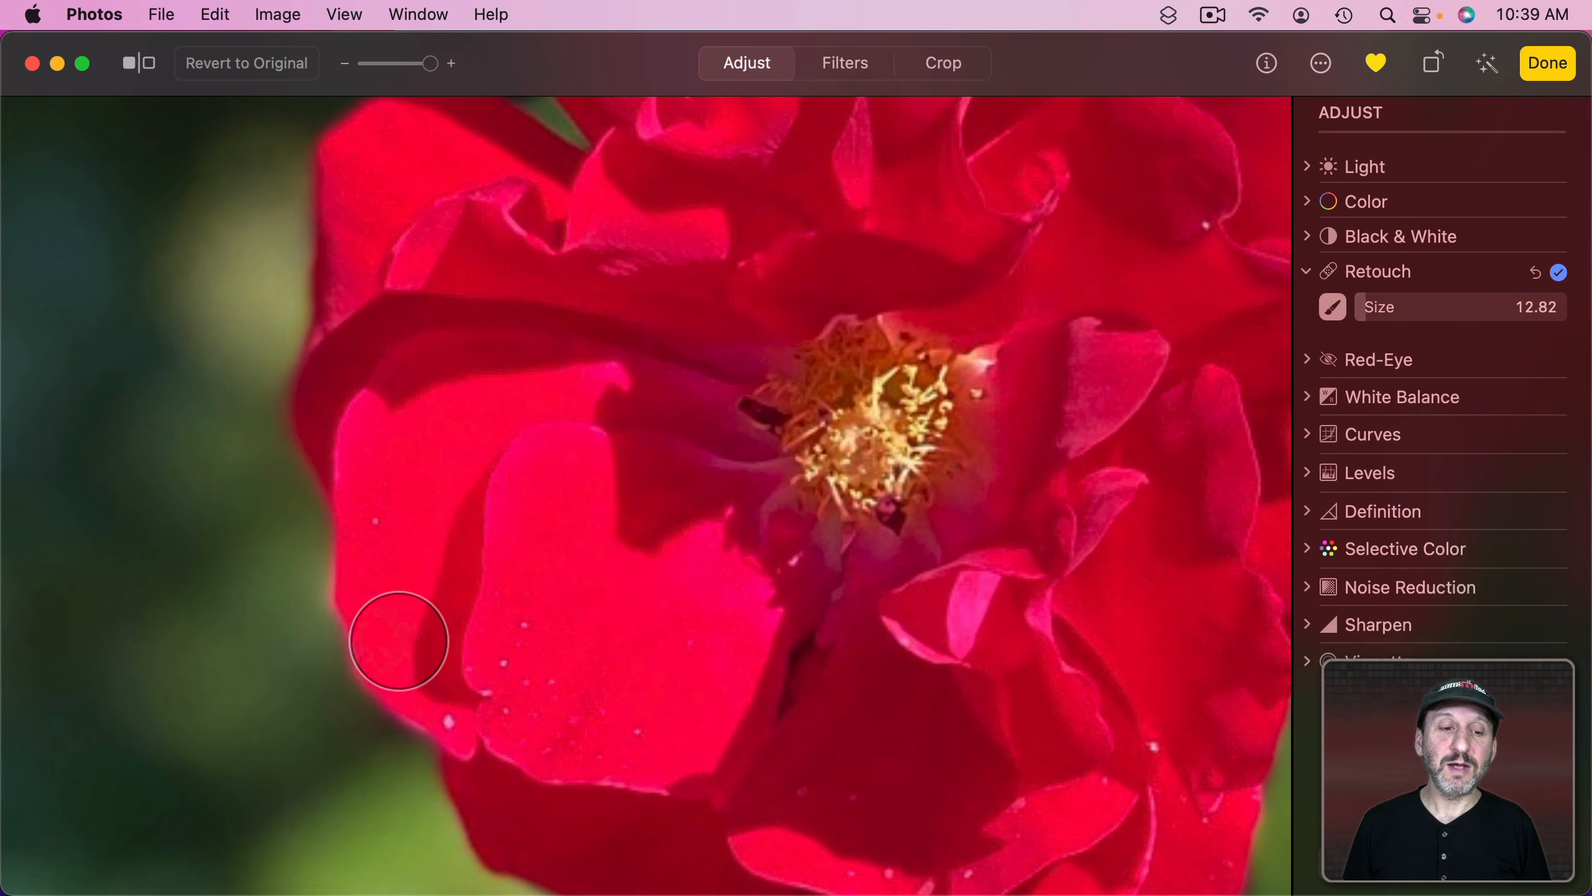
click(376, 521)
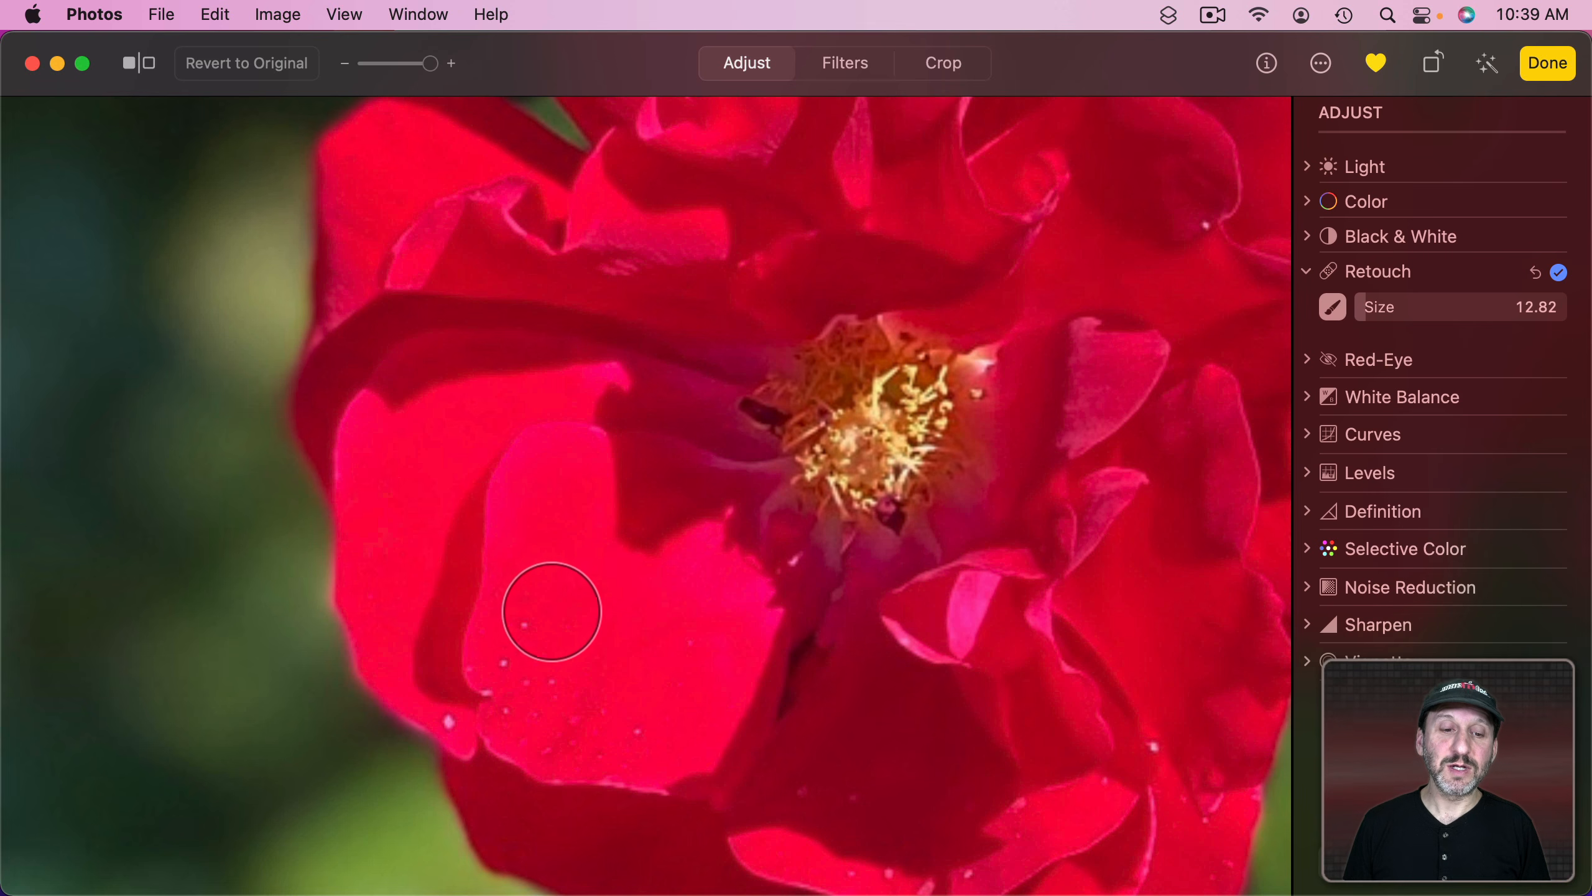
drag(532, 618, 453, 710)
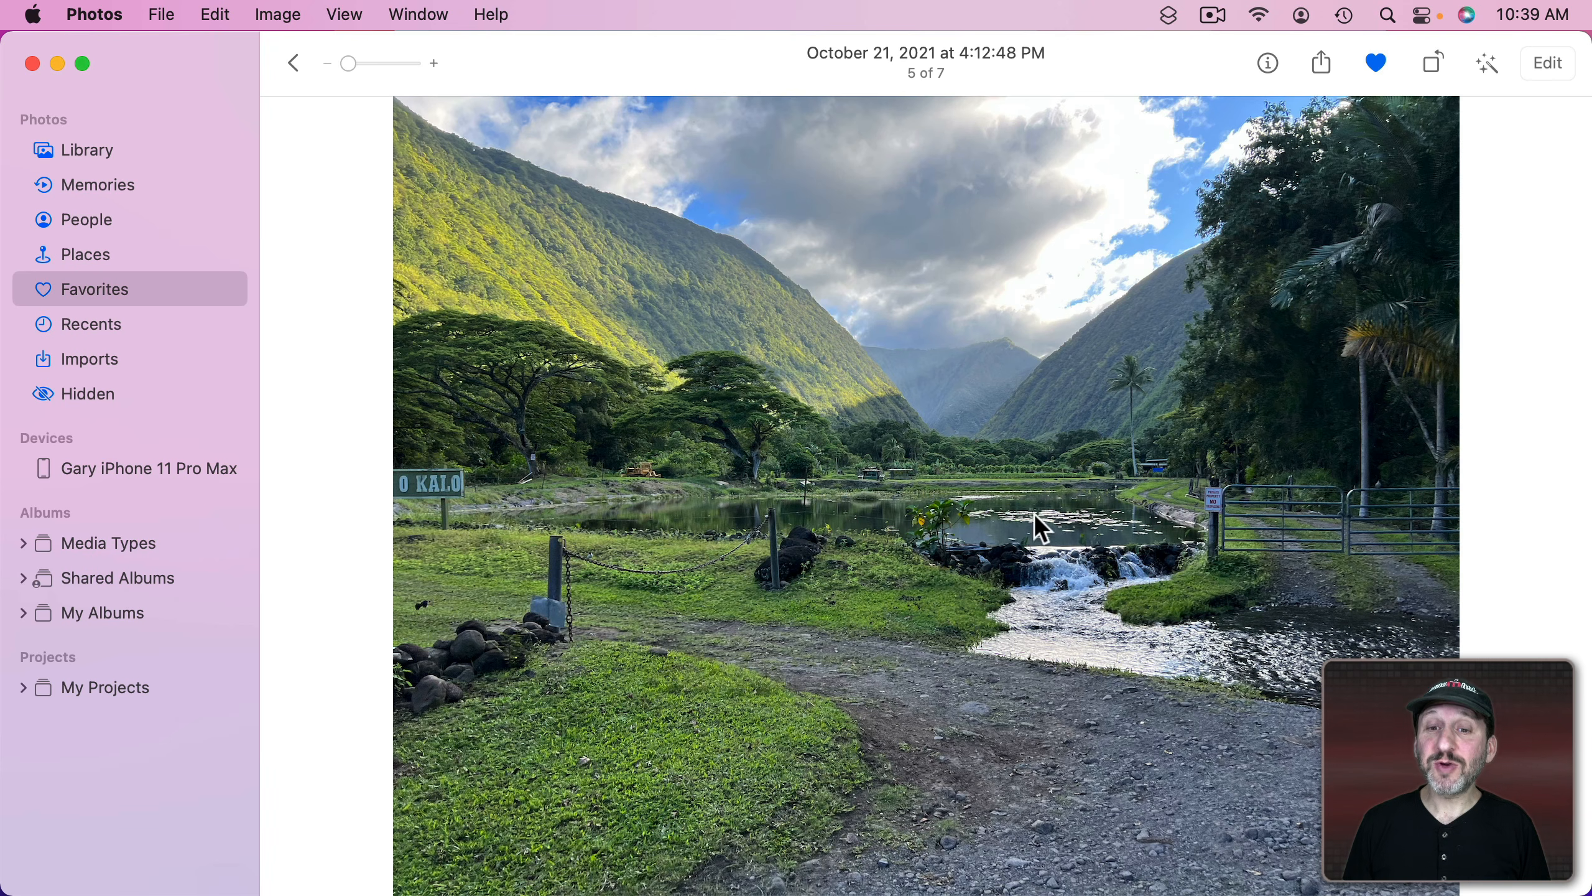
Step: Retouch away the "Private Property No Trespassing" sign beside the gate in the valley photo with a 45.53 brush, and finish editing
click(1541, 68)
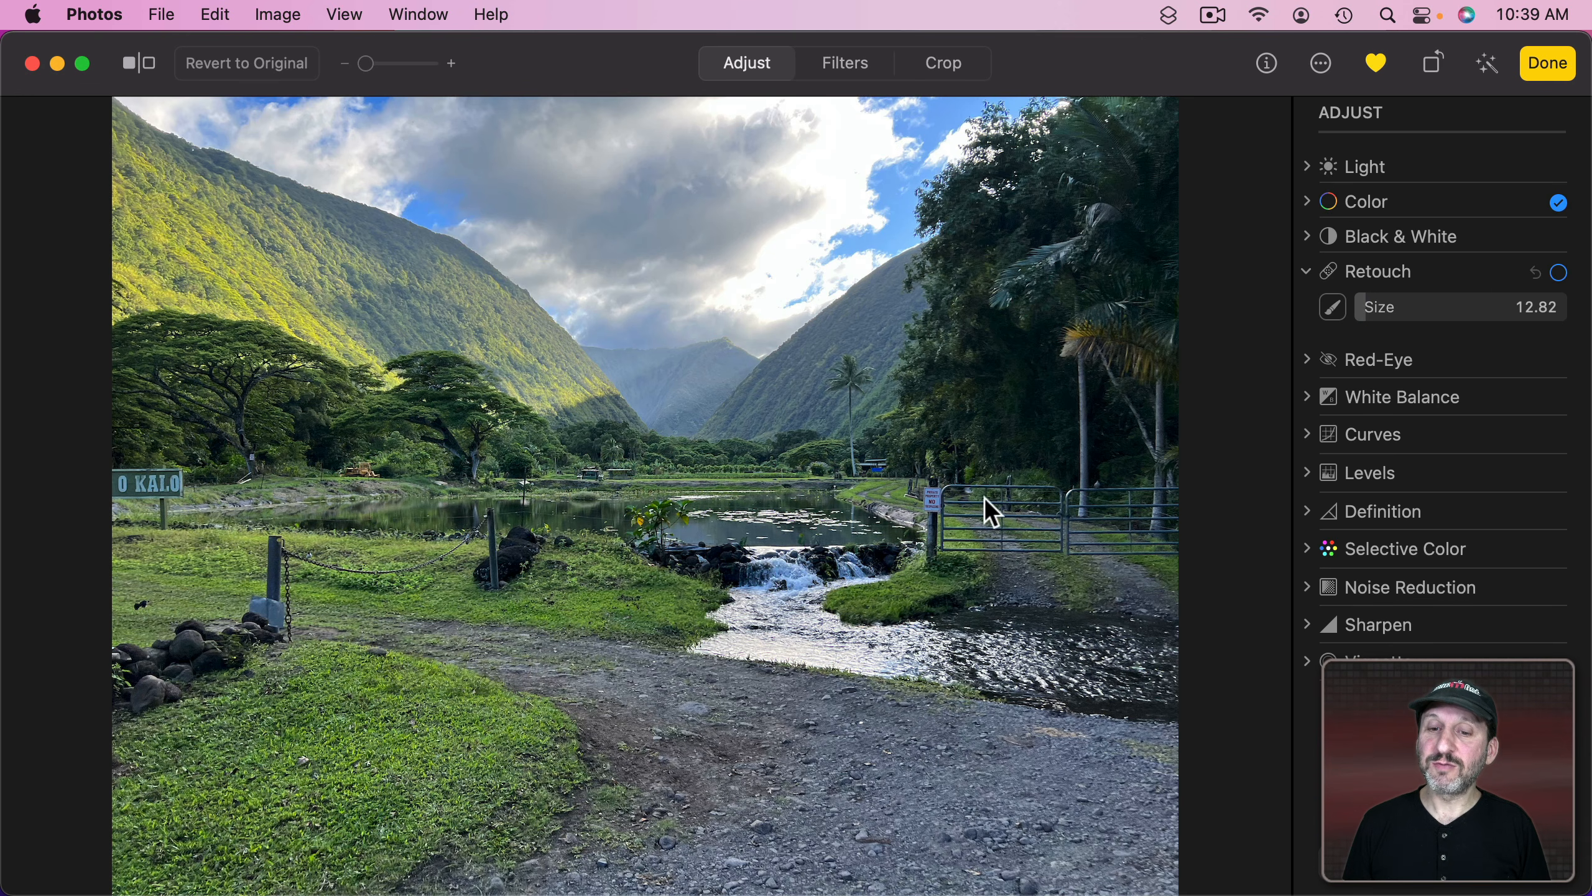
scroll(940, 515, up, 10)
mouse_move(1097, 460)
mouse_down()
mouse_move(327, 612)
mouse_move(409, 540)
mouse_up()
click(1333, 309)
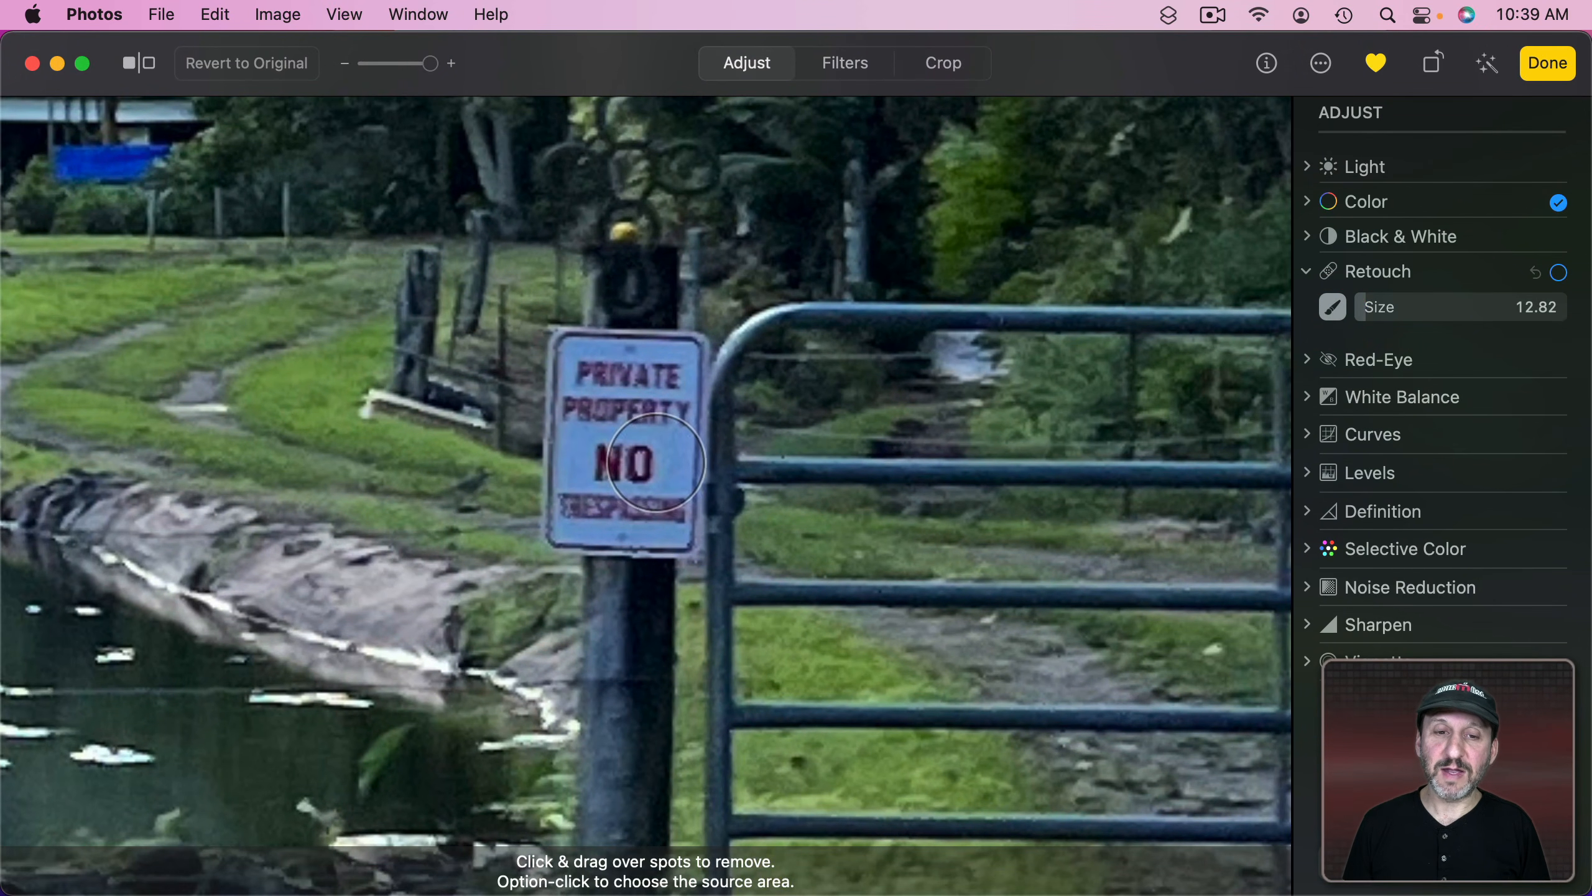
drag(1368, 308, 1402, 307)
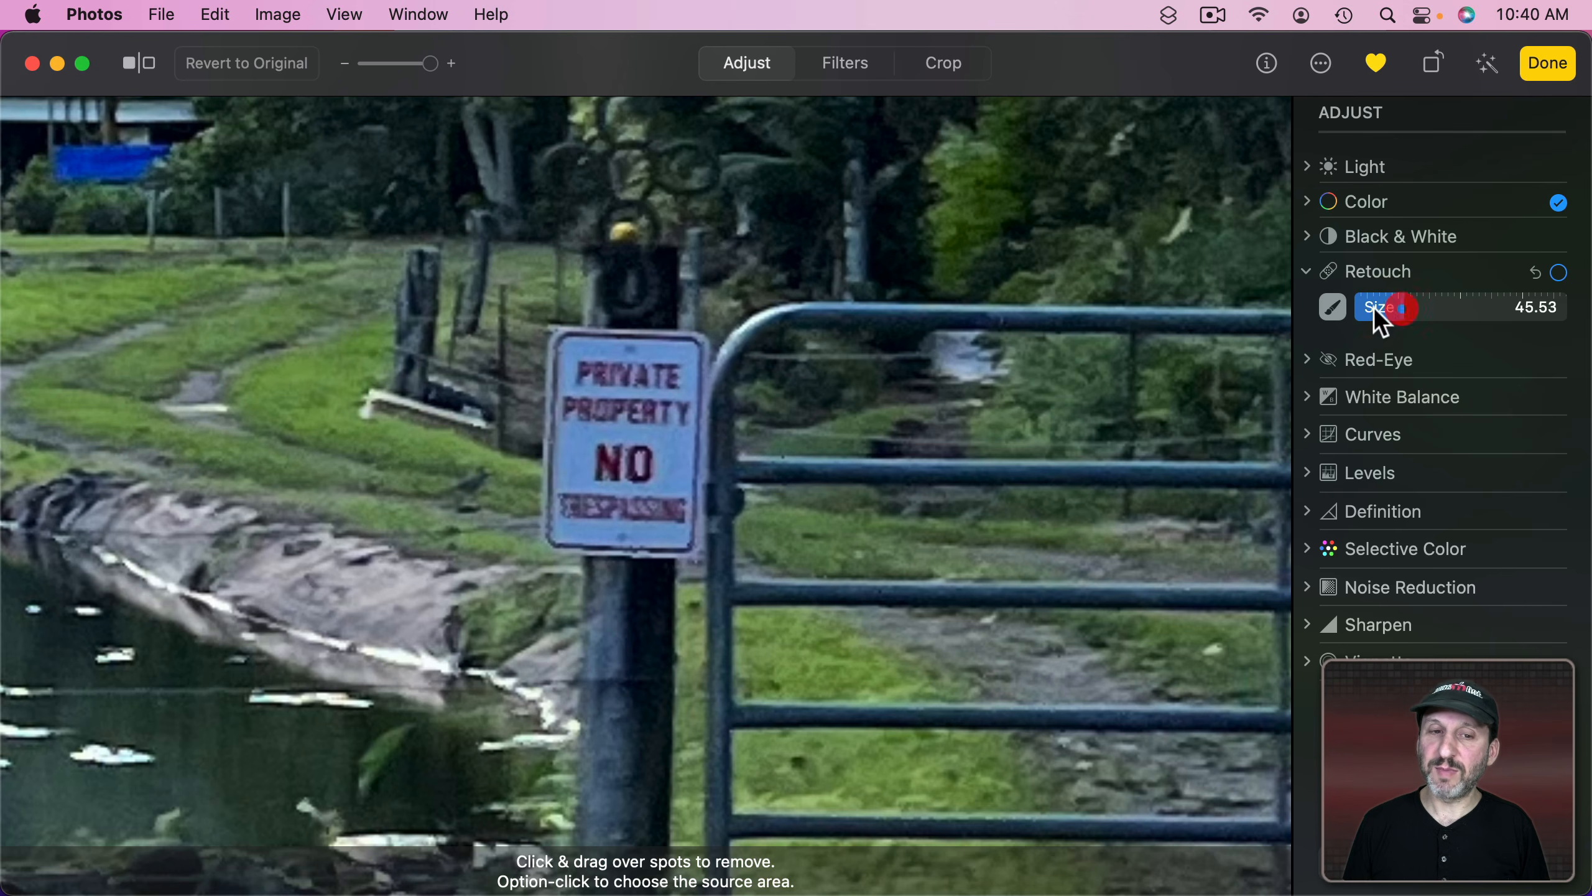
drag(631, 342, 621, 555)
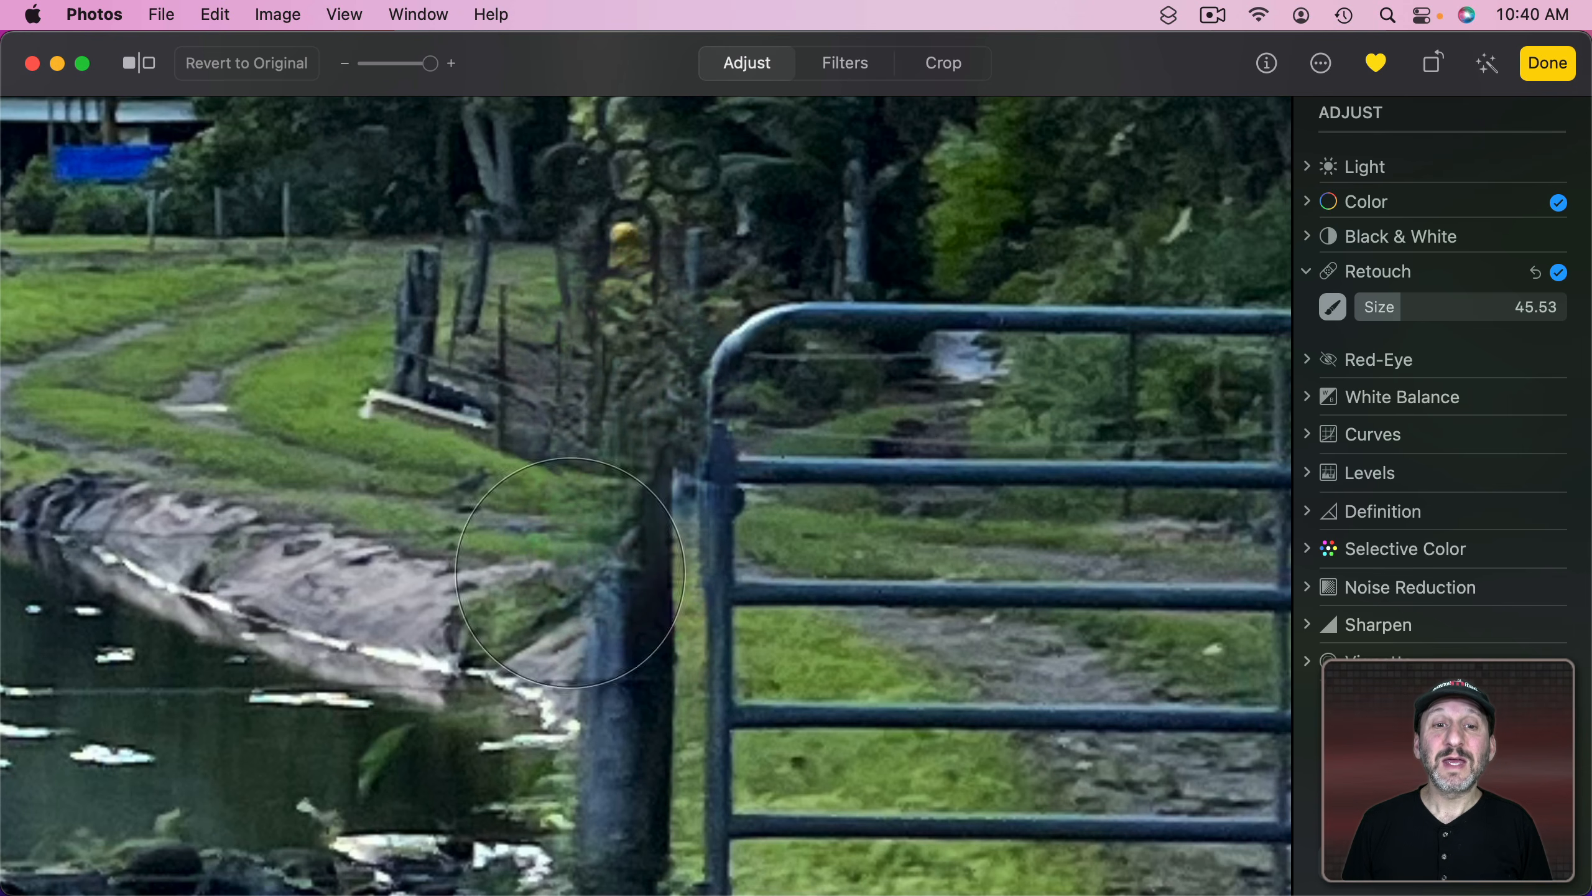
scroll(617, 413, down, 10)
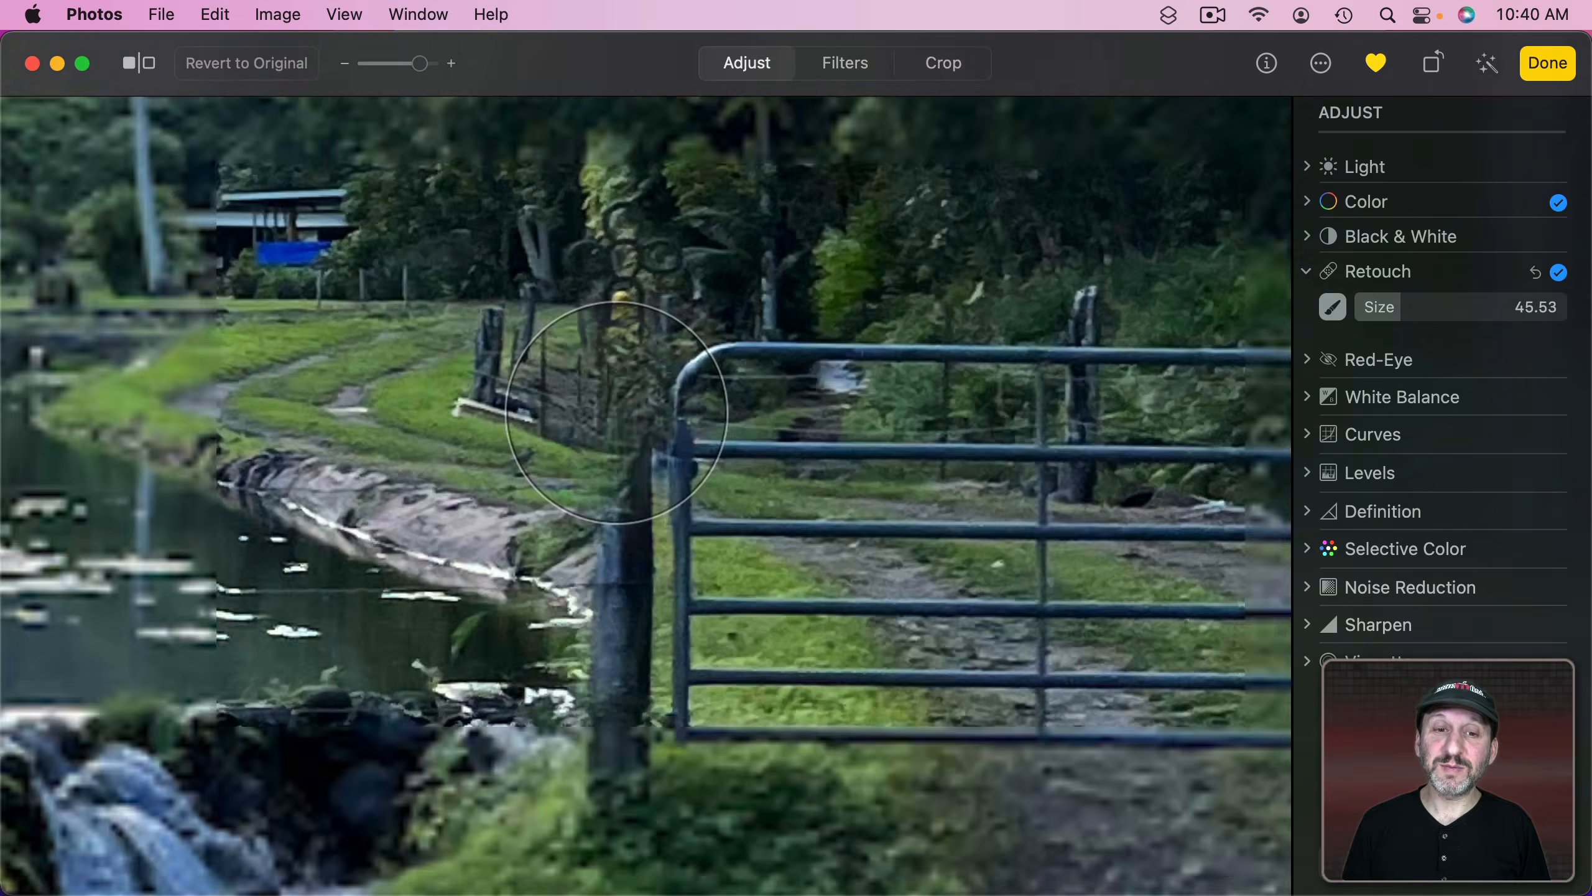
scroll(617, 413, down, 3)
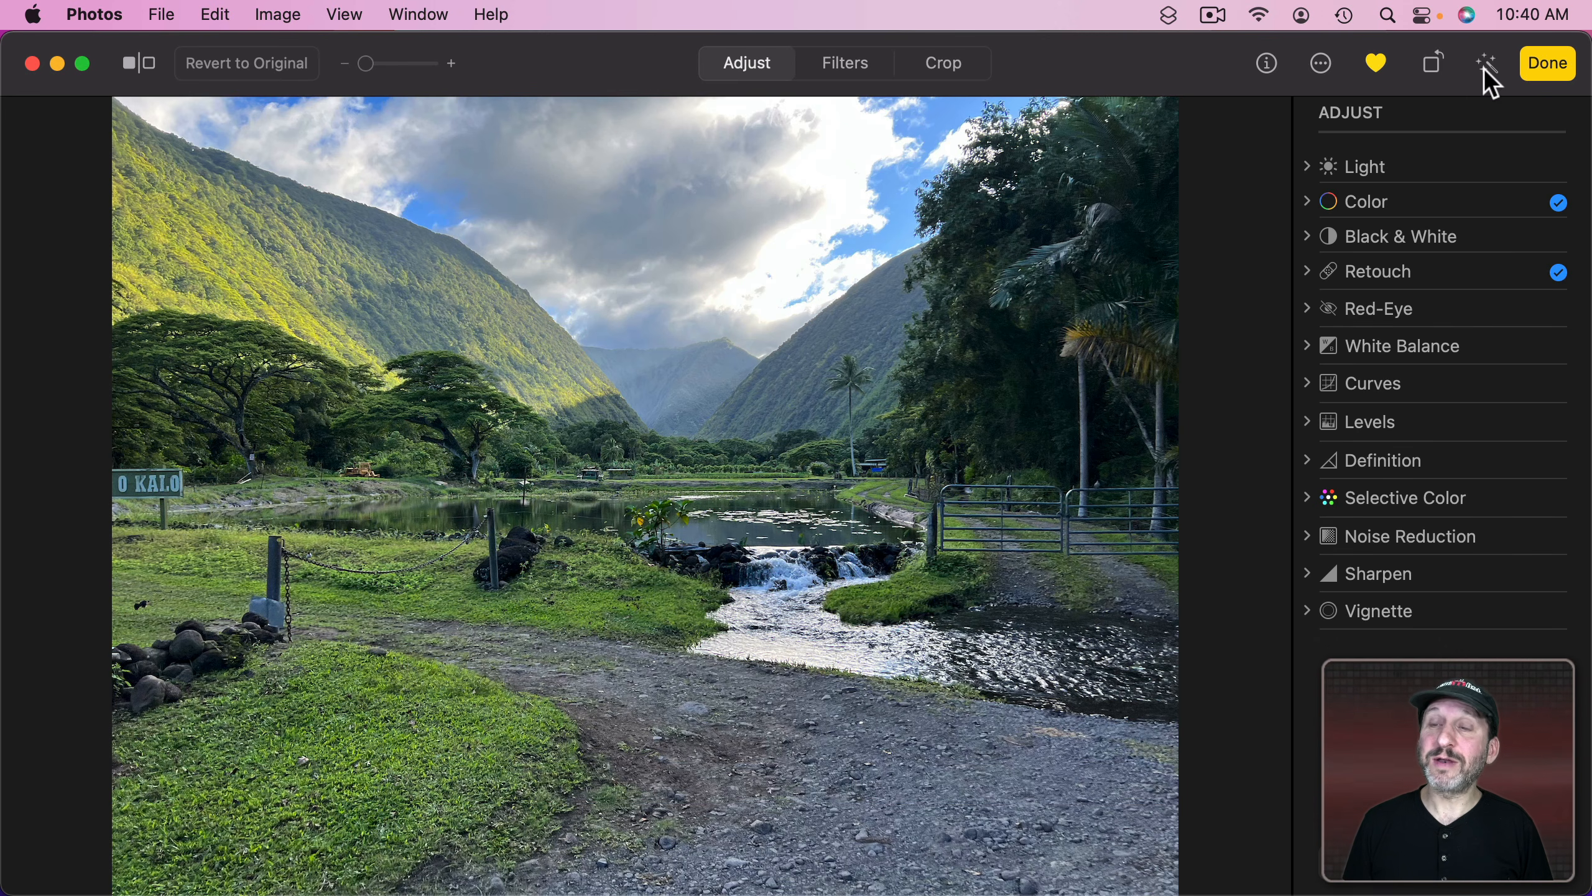
click(1539, 63)
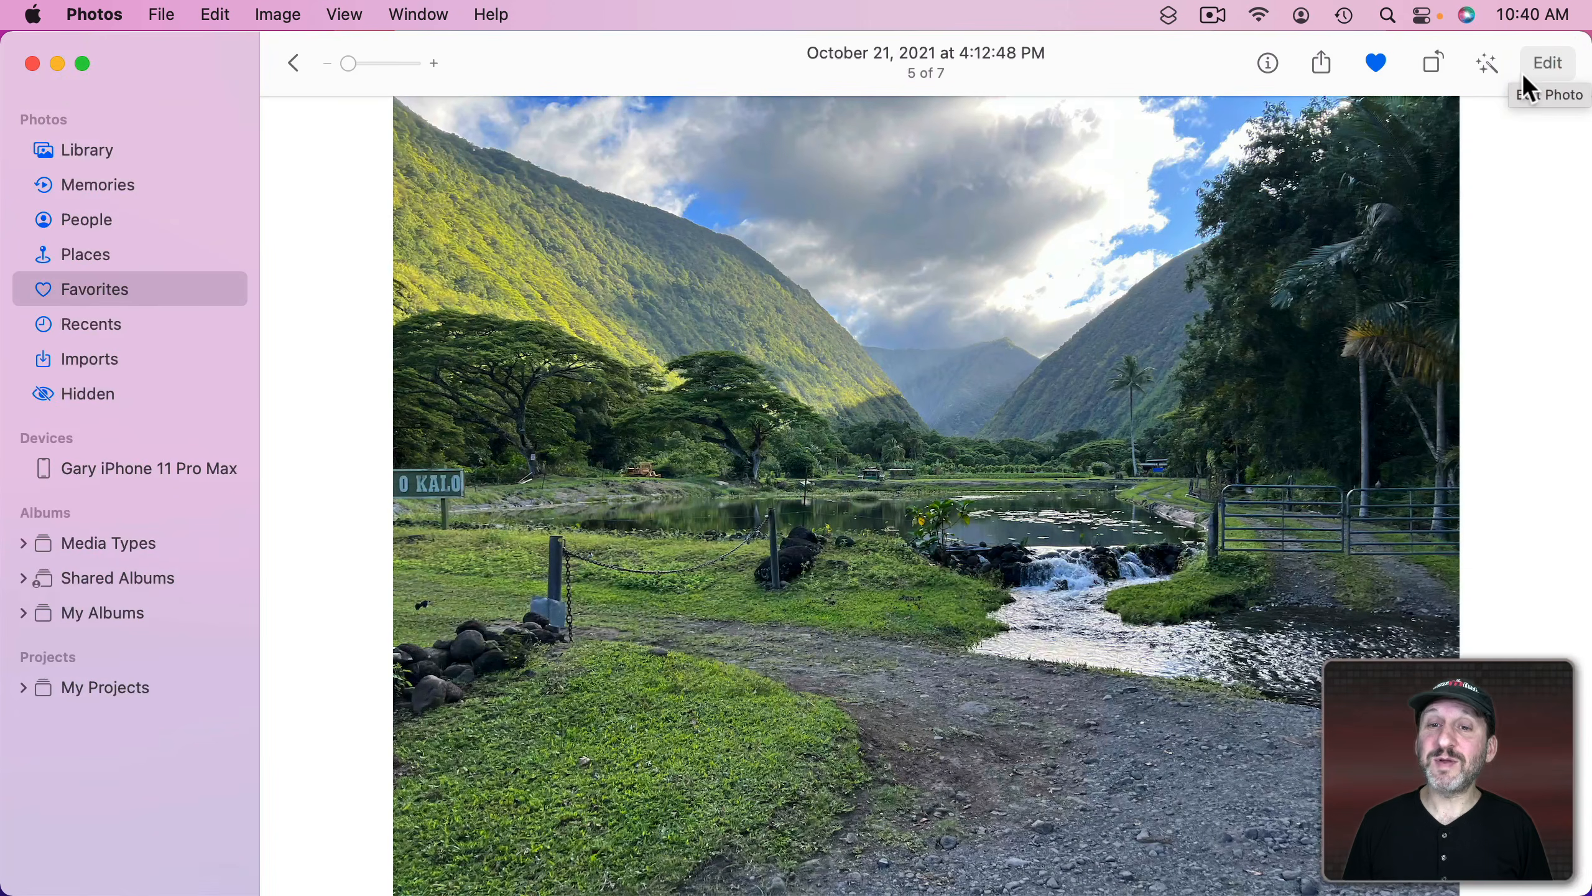
Step: Try Auto Enhance on the valley photo both in the viewer and in edit mode, switching it off again each time
click(1486, 65)
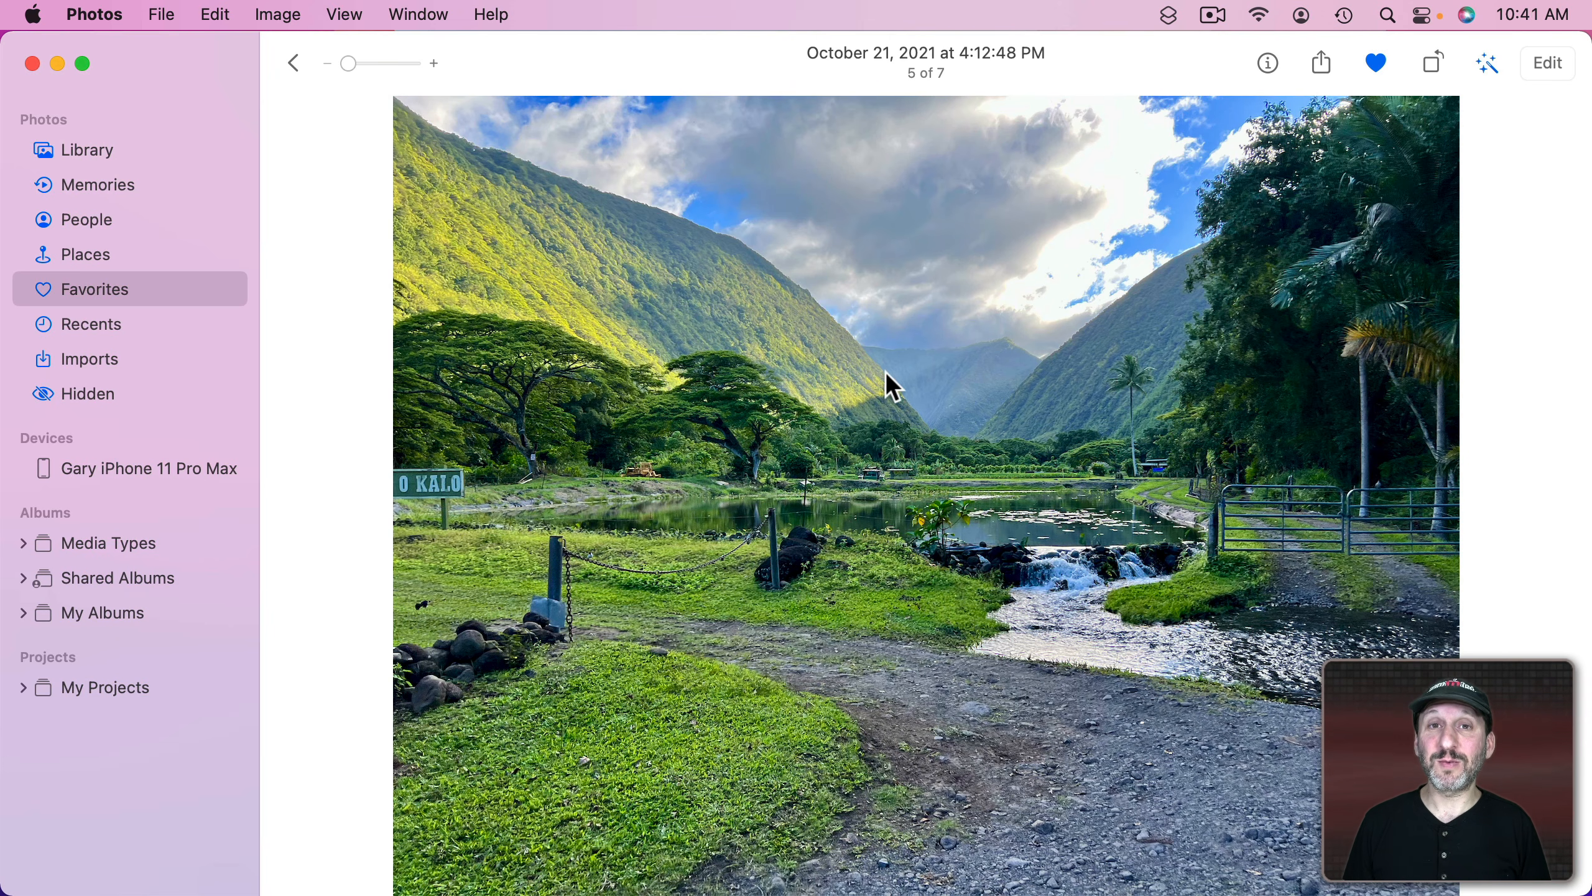
click(1487, 64)
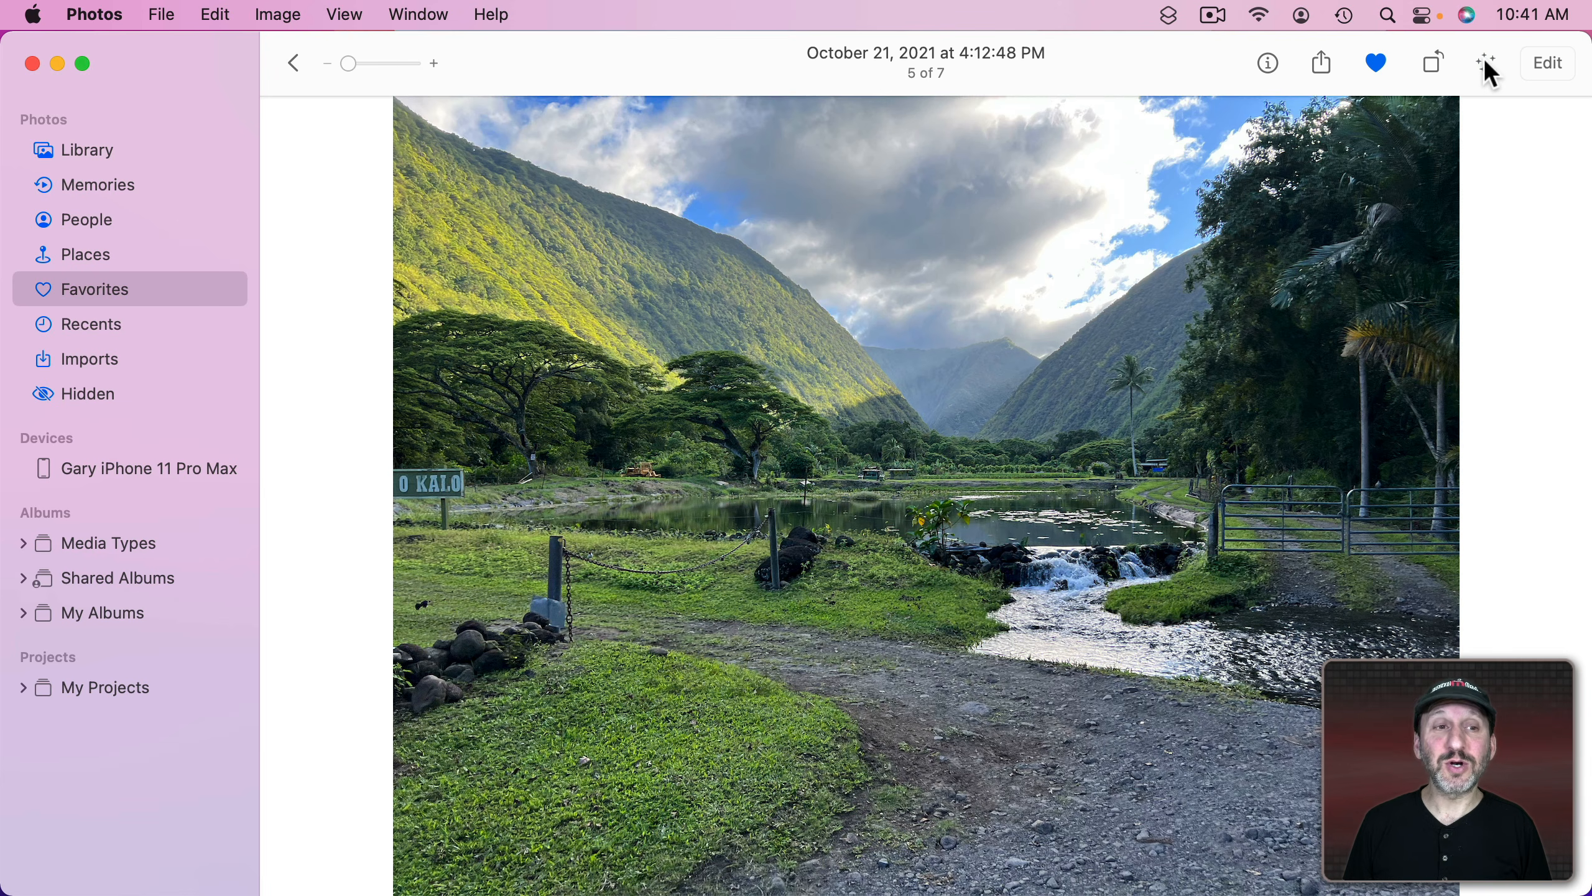
click(1543, 63)
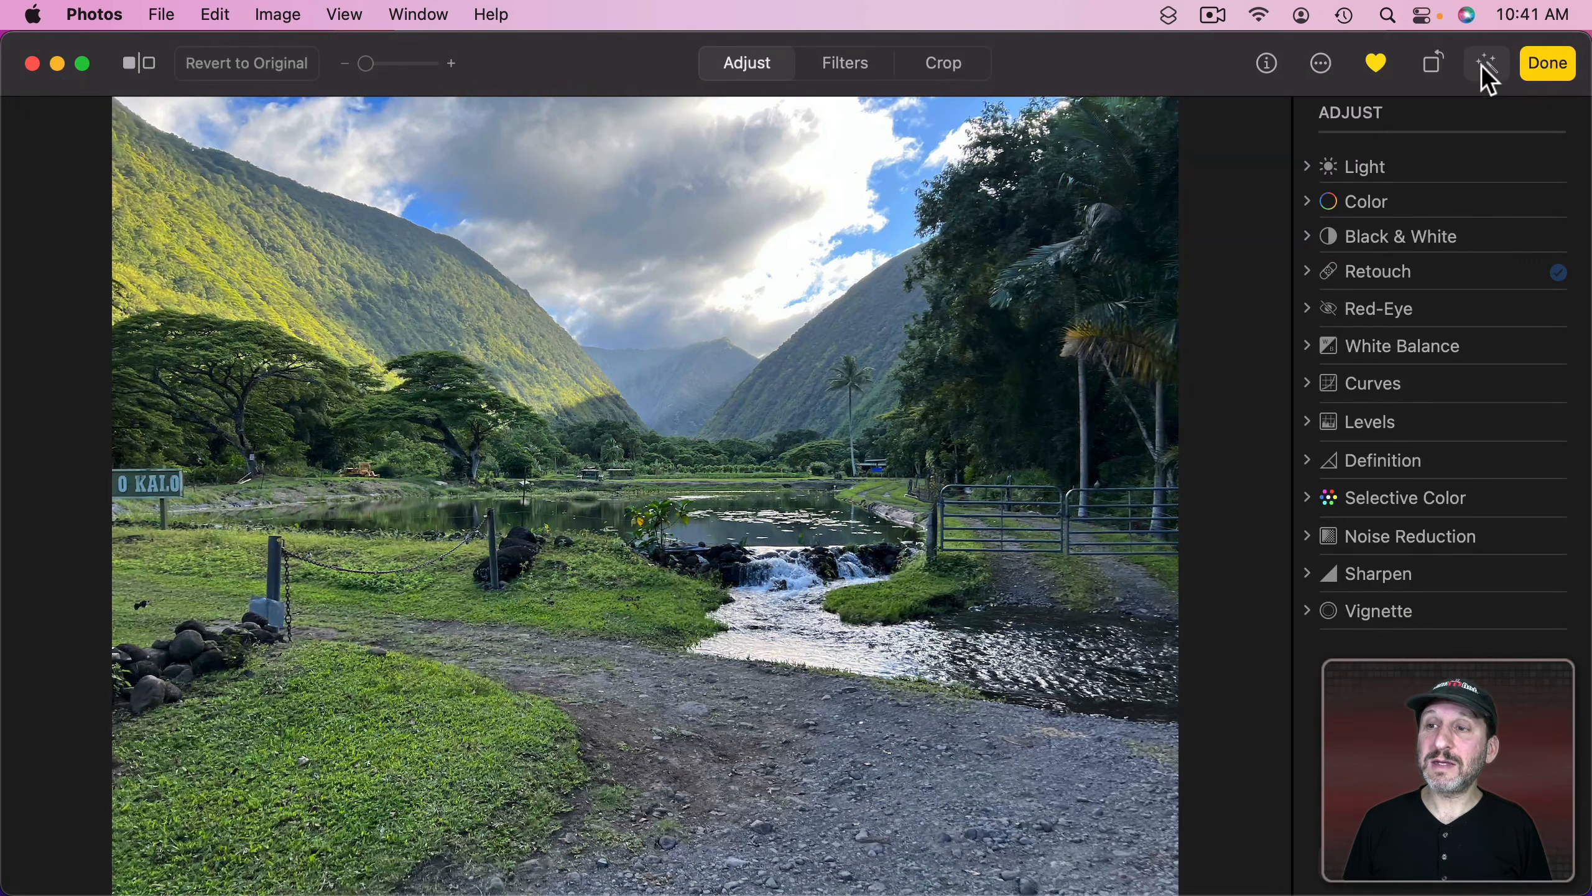
click(1488, 66)
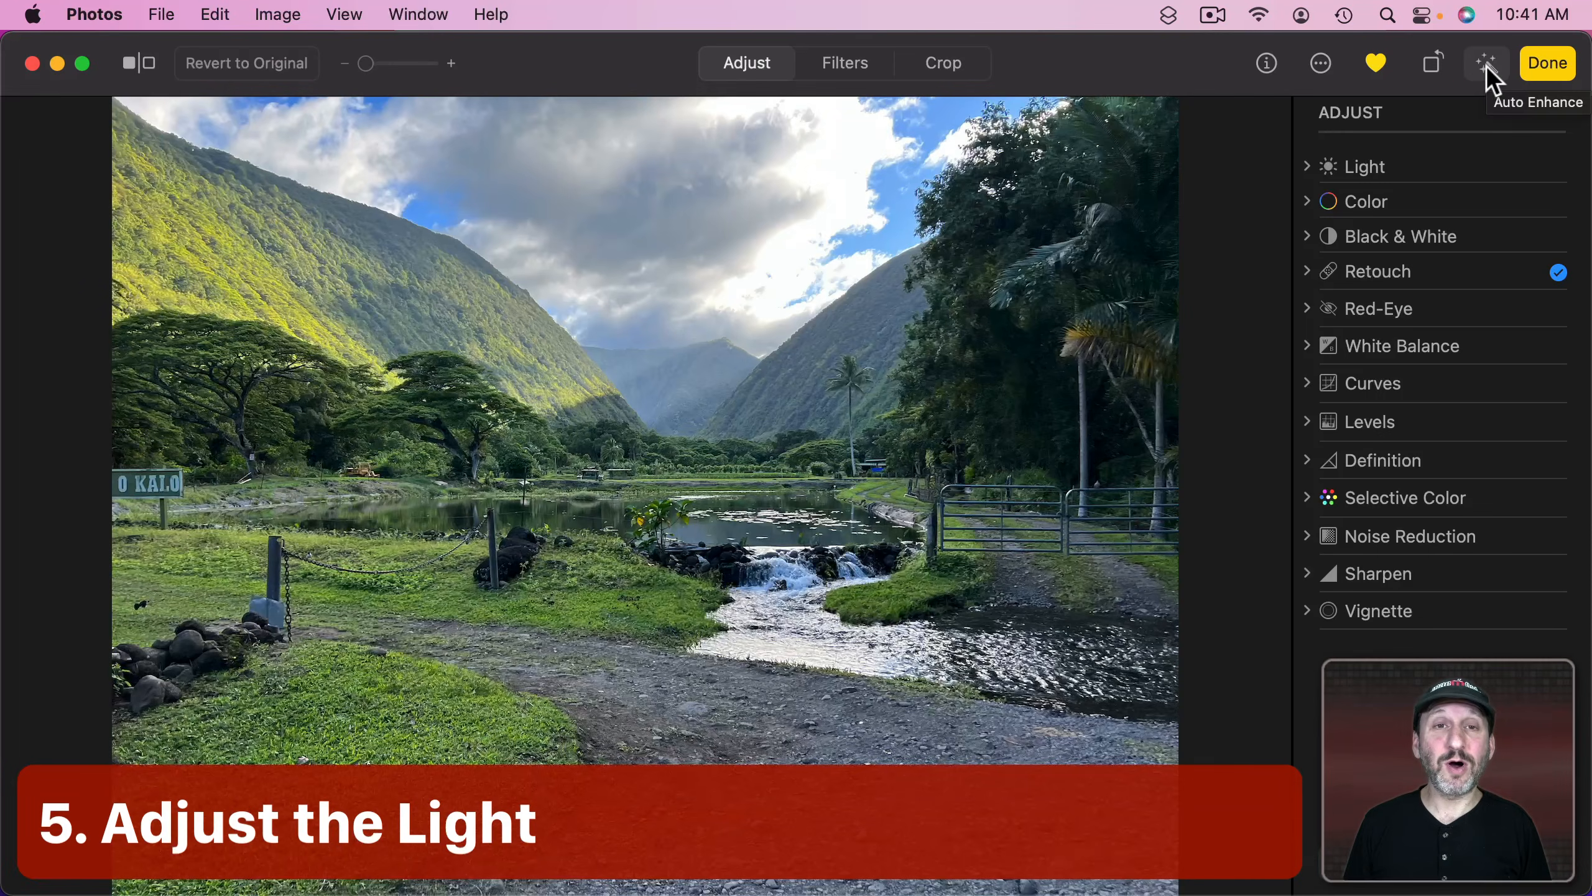
click(1485, 65)
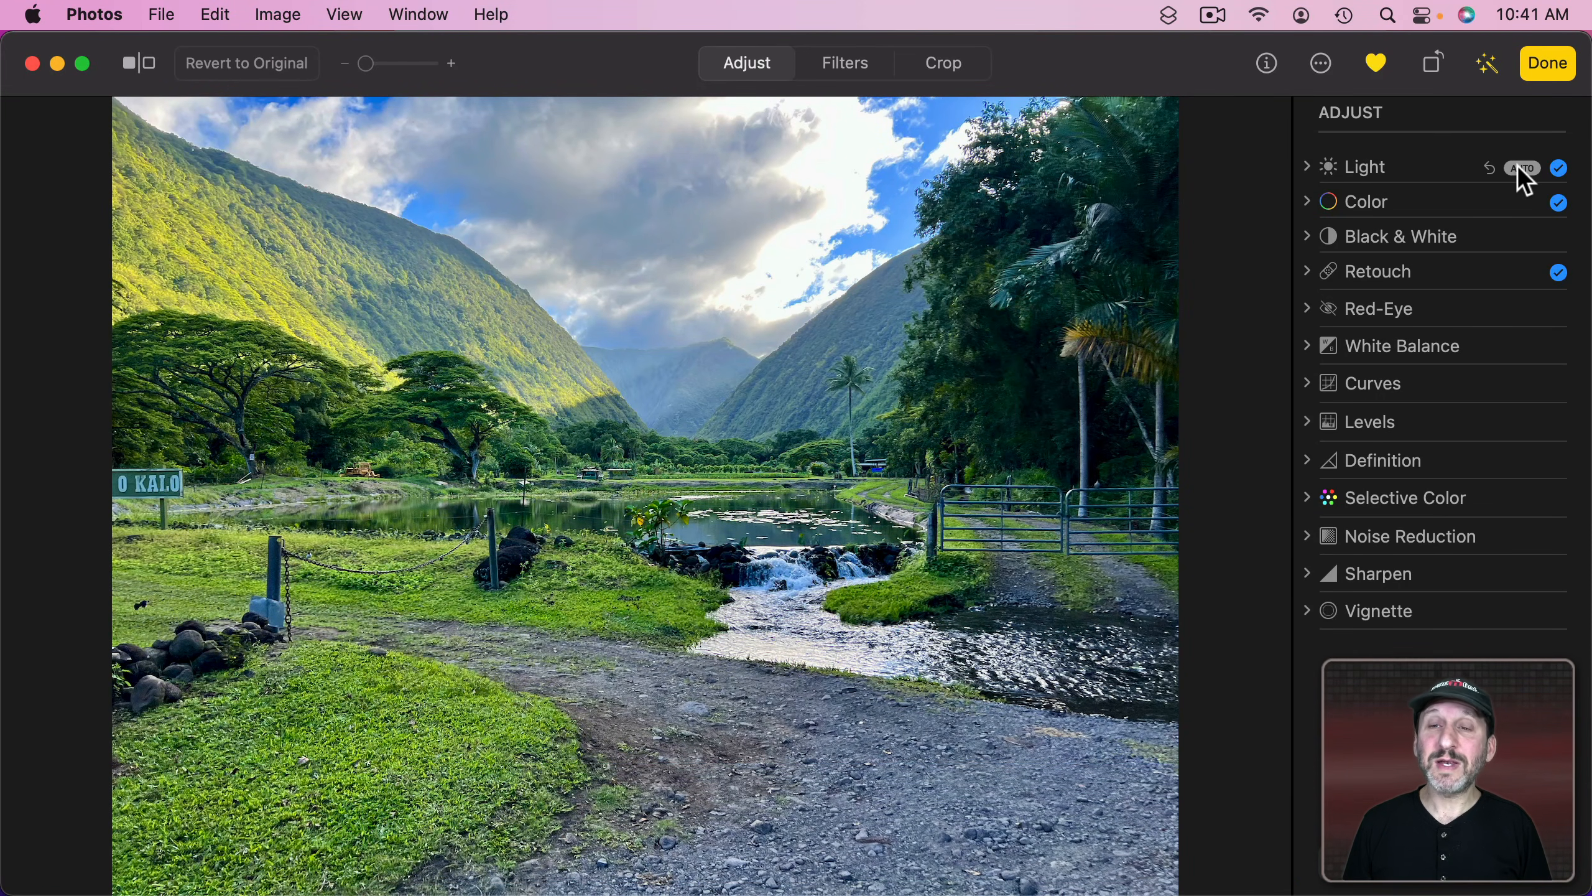
click(1488, 66)
Step: Try darkening the valley photo with the overall Light adjustment to a Brilliance of 0.59, and reset the Light settings
mouse_move(1520, 168)
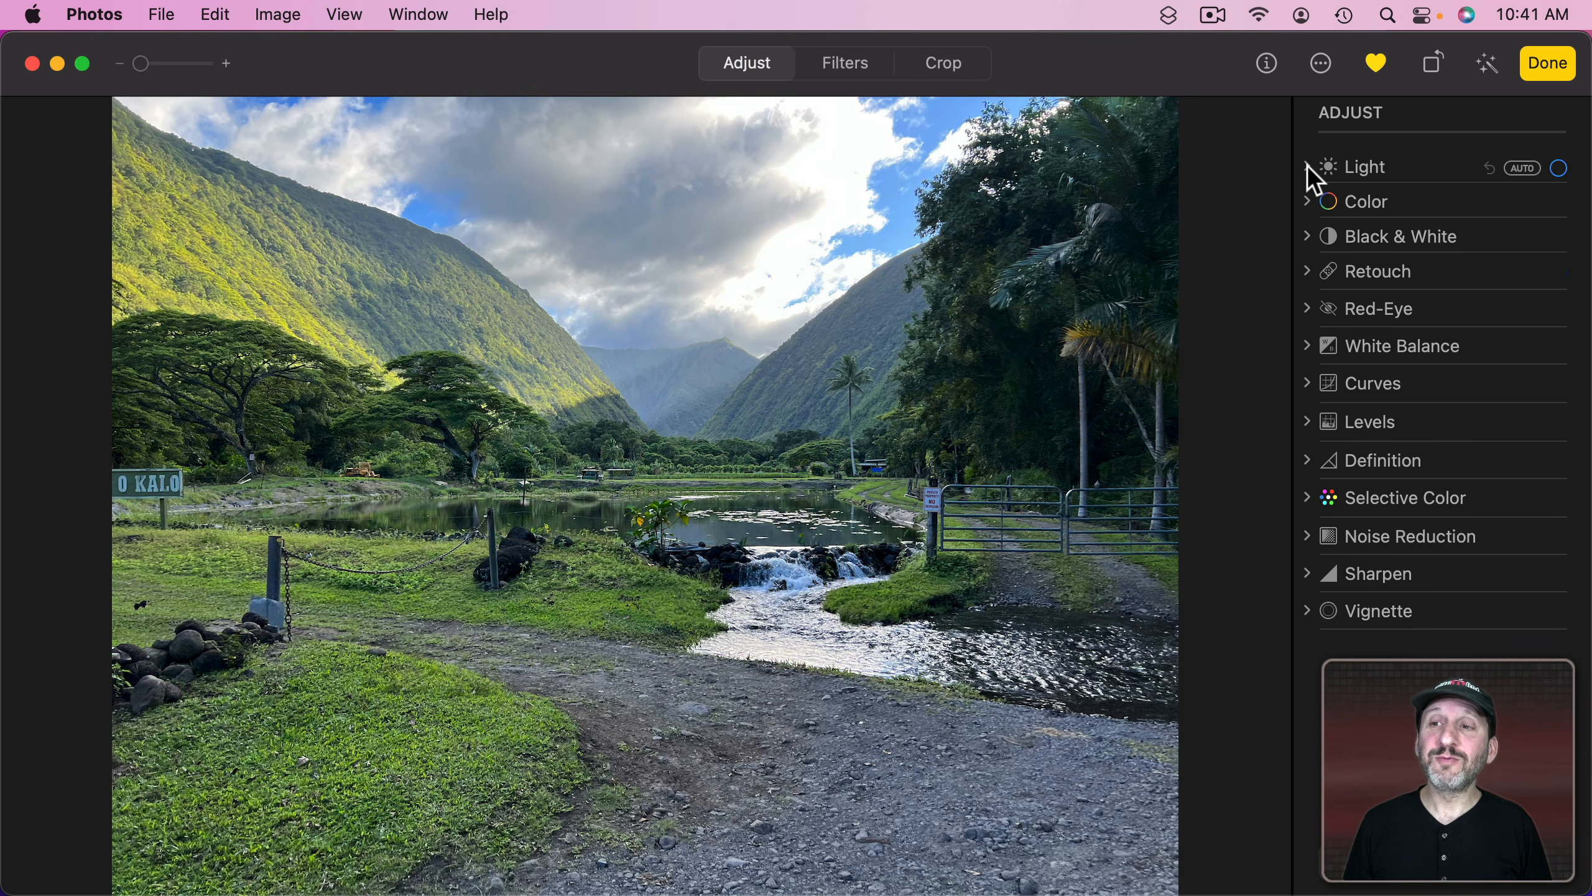
click(1308, 165)
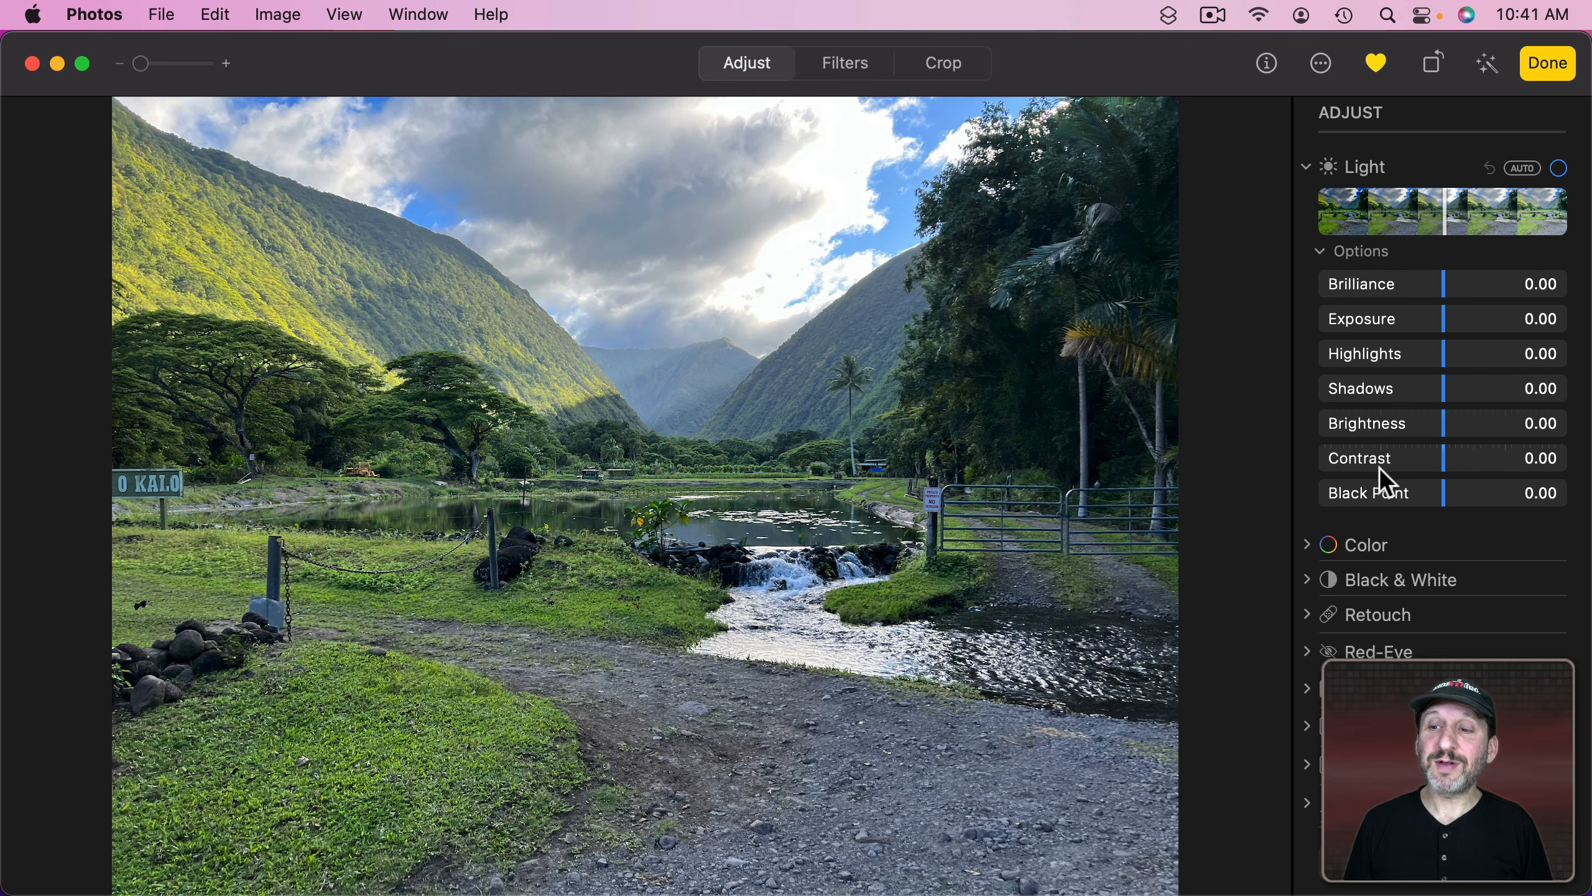
click(1451, 224)
drag(1450, 219, 1358, 226)
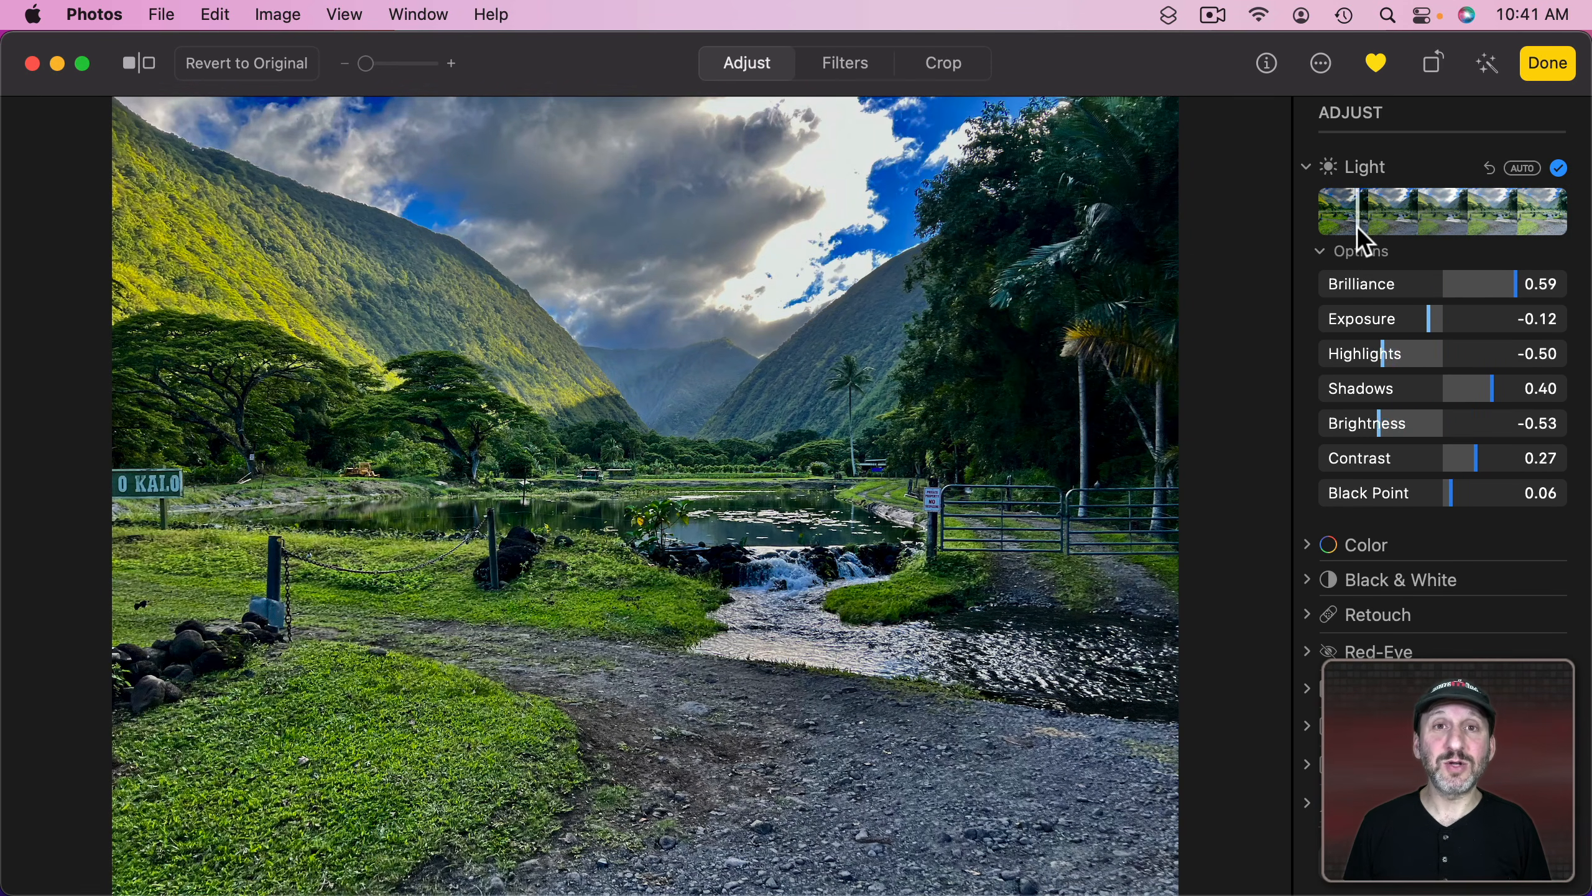
click(1486, 168)
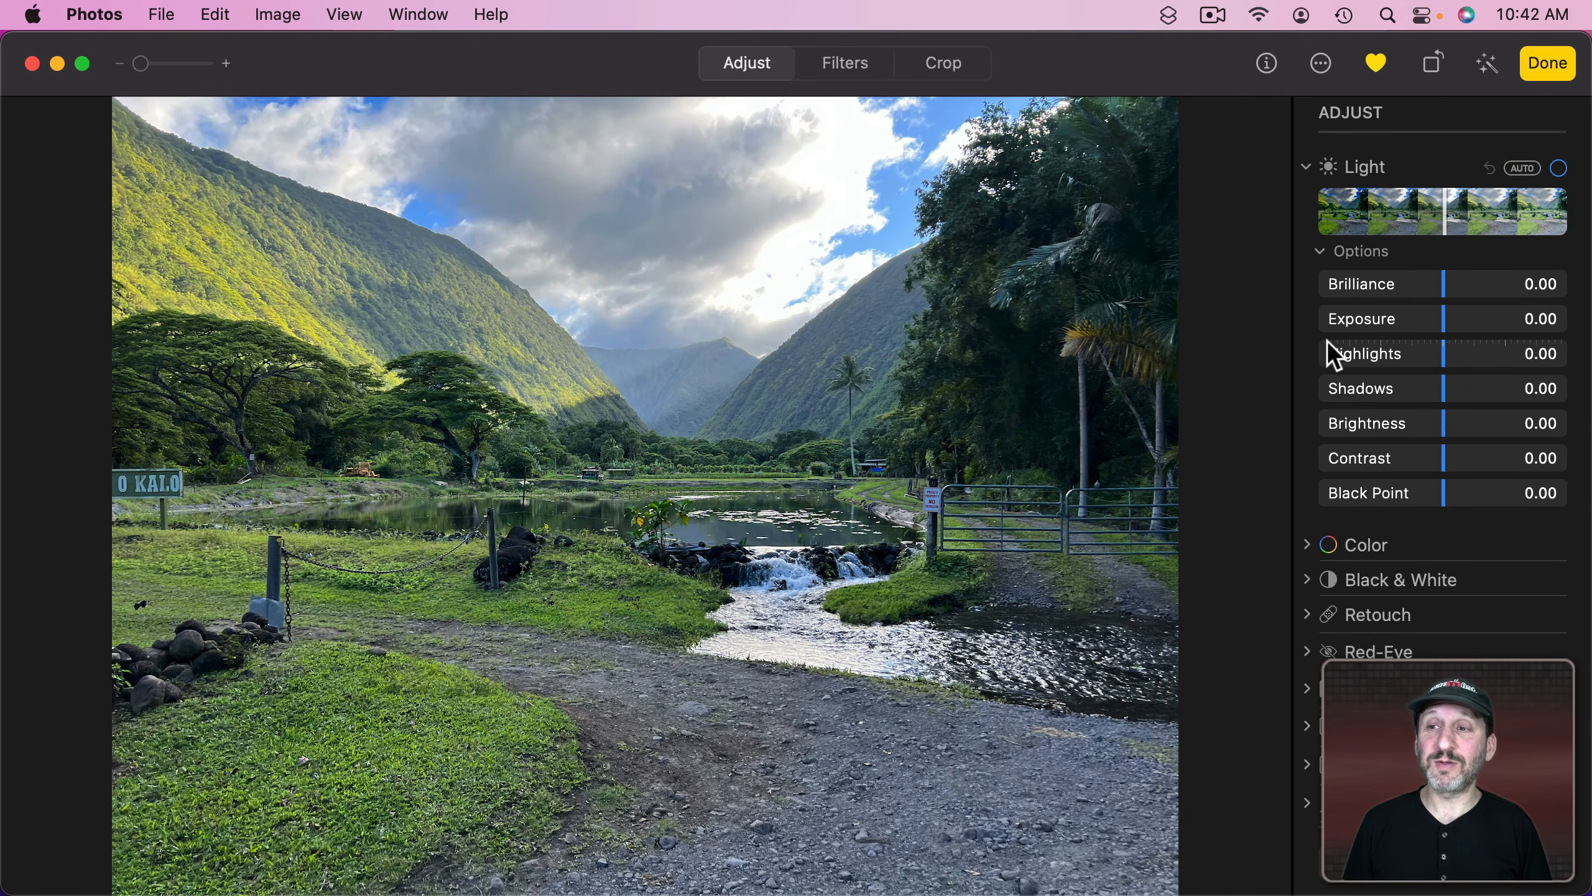
Step: Brighten the valley photo with the overall Light adjustment to a Brilliance of 0.39 and collapse the Light settings
drag(1450, 214, 1488, 213)
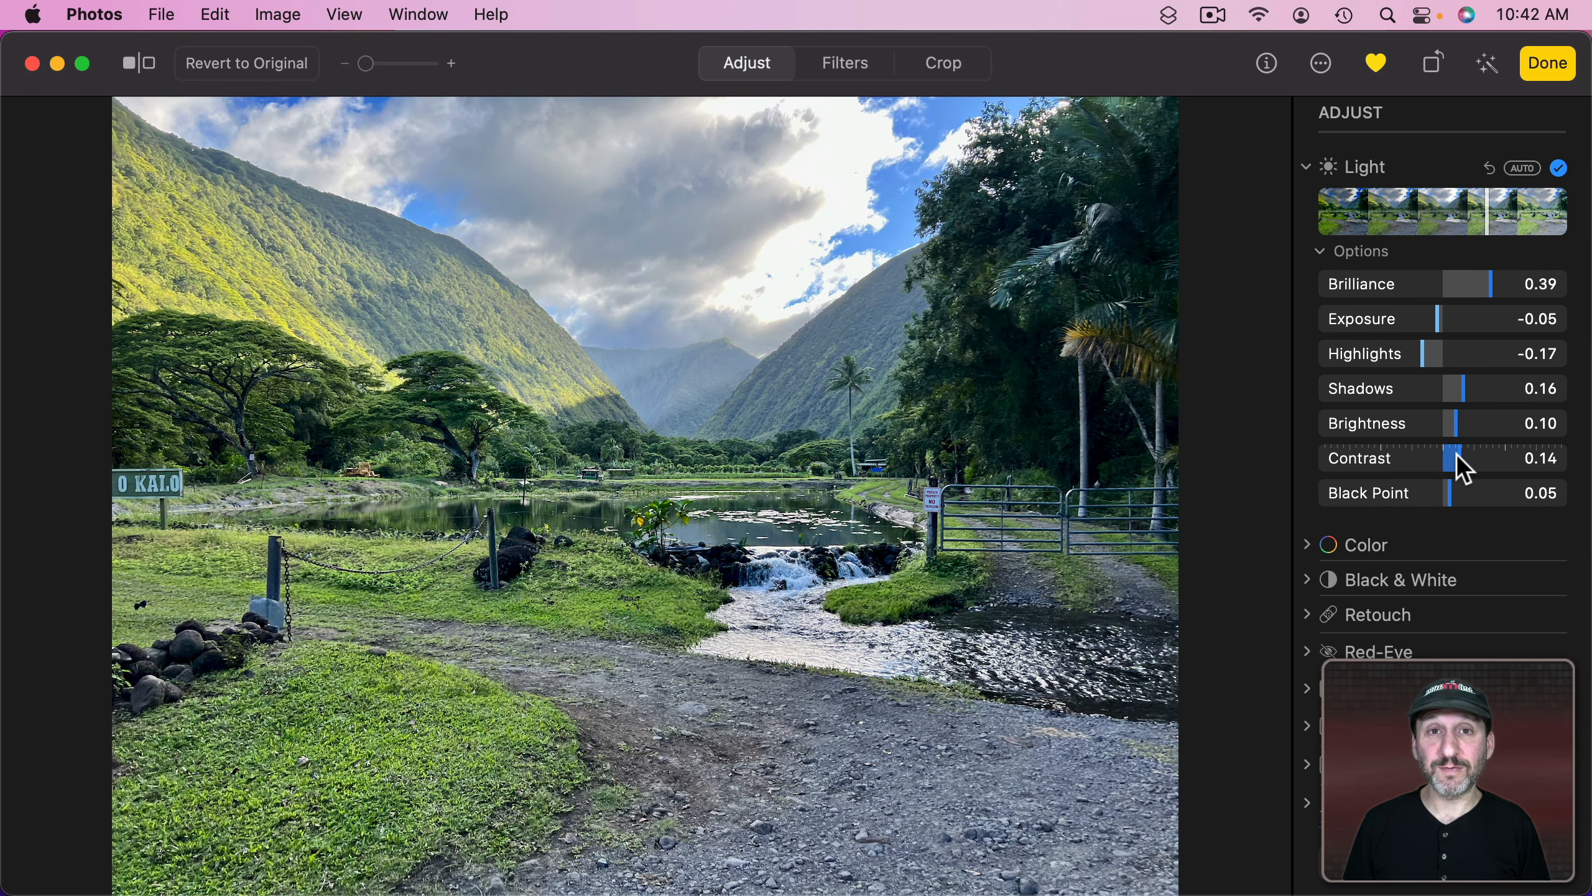
click(1306, 165)
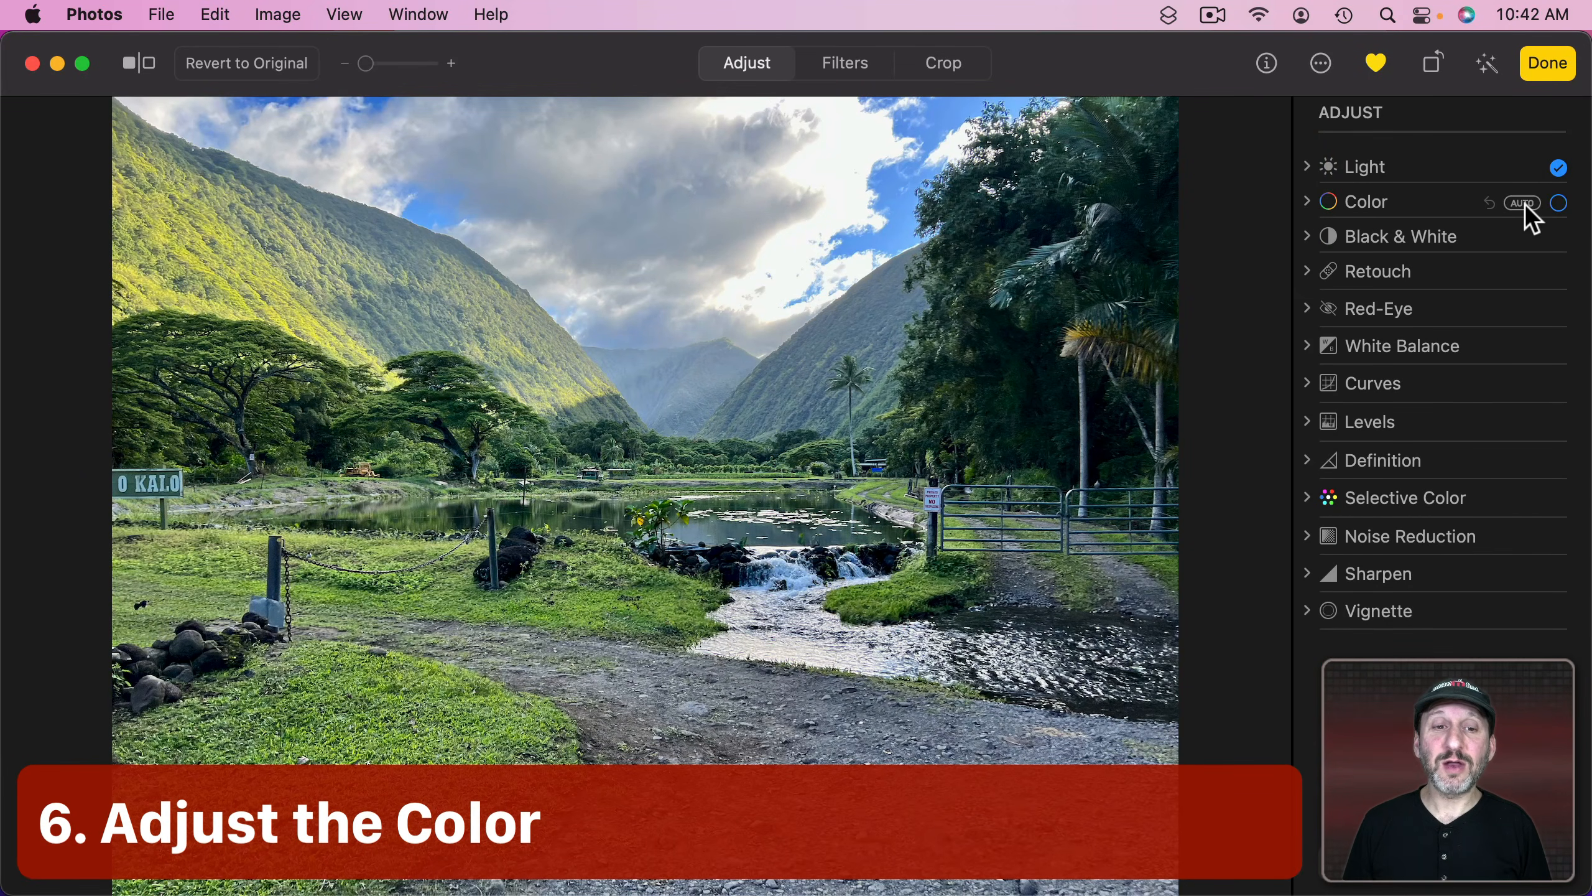
Step: Try automatic Color on the valley photo, reset it, and raise the overall Color to a Saturation of 0.07 and Vibrance of 0.08
click(1525, 205)
click(1487, 205)
click(1307, 202)
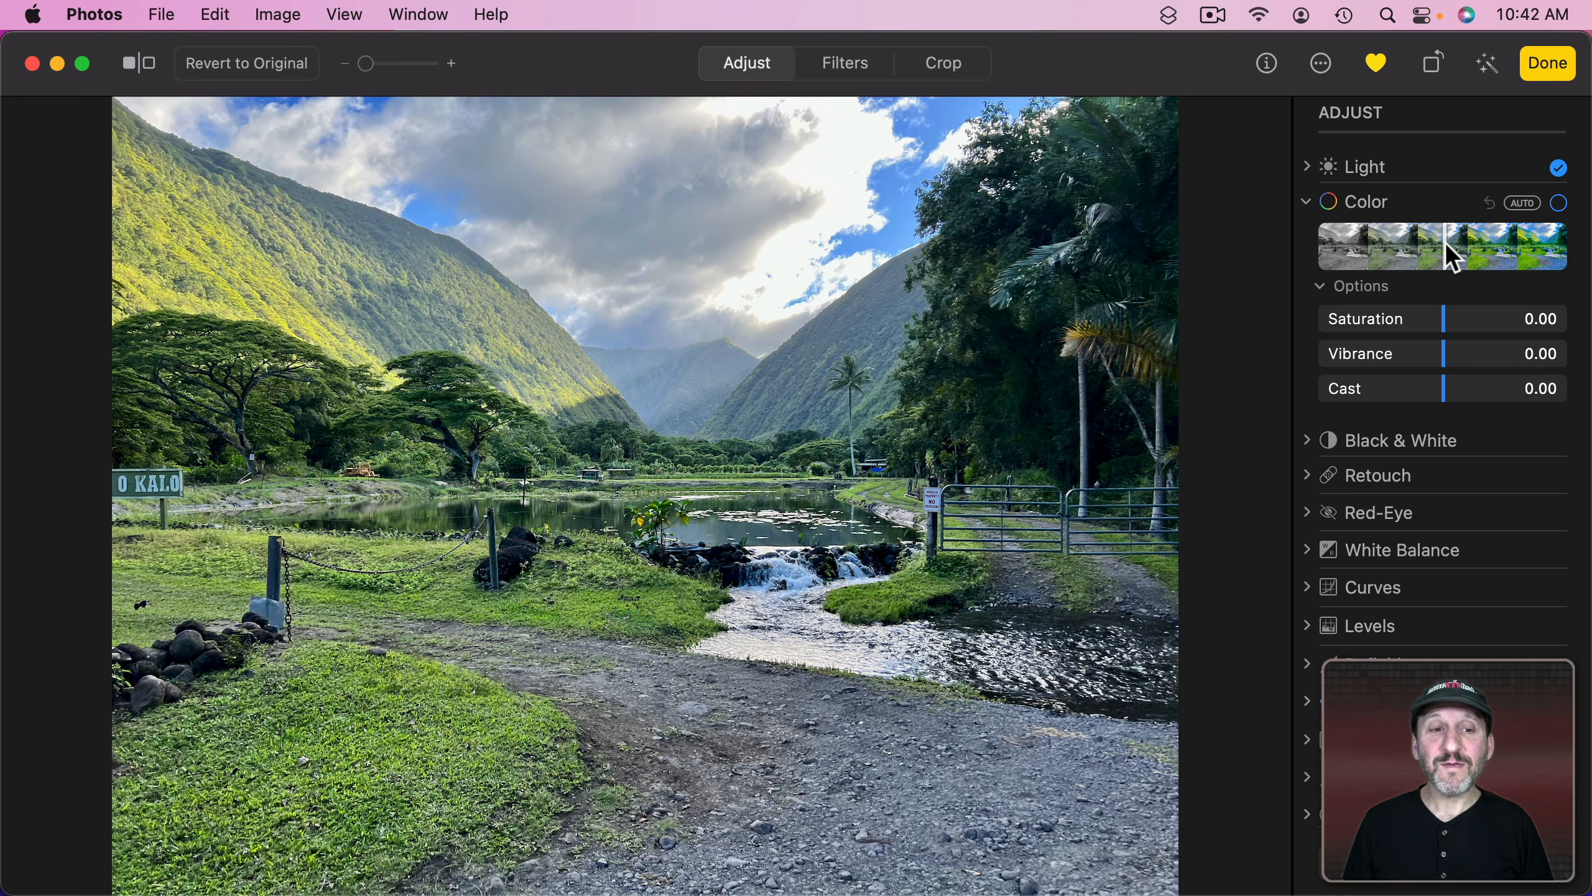
mouse_move(1448, 242)
mouse_down()
mouse_move(1502, 251)
mouse_move(1386, 255)
mouse_move(1458, 249)
mouse_up()
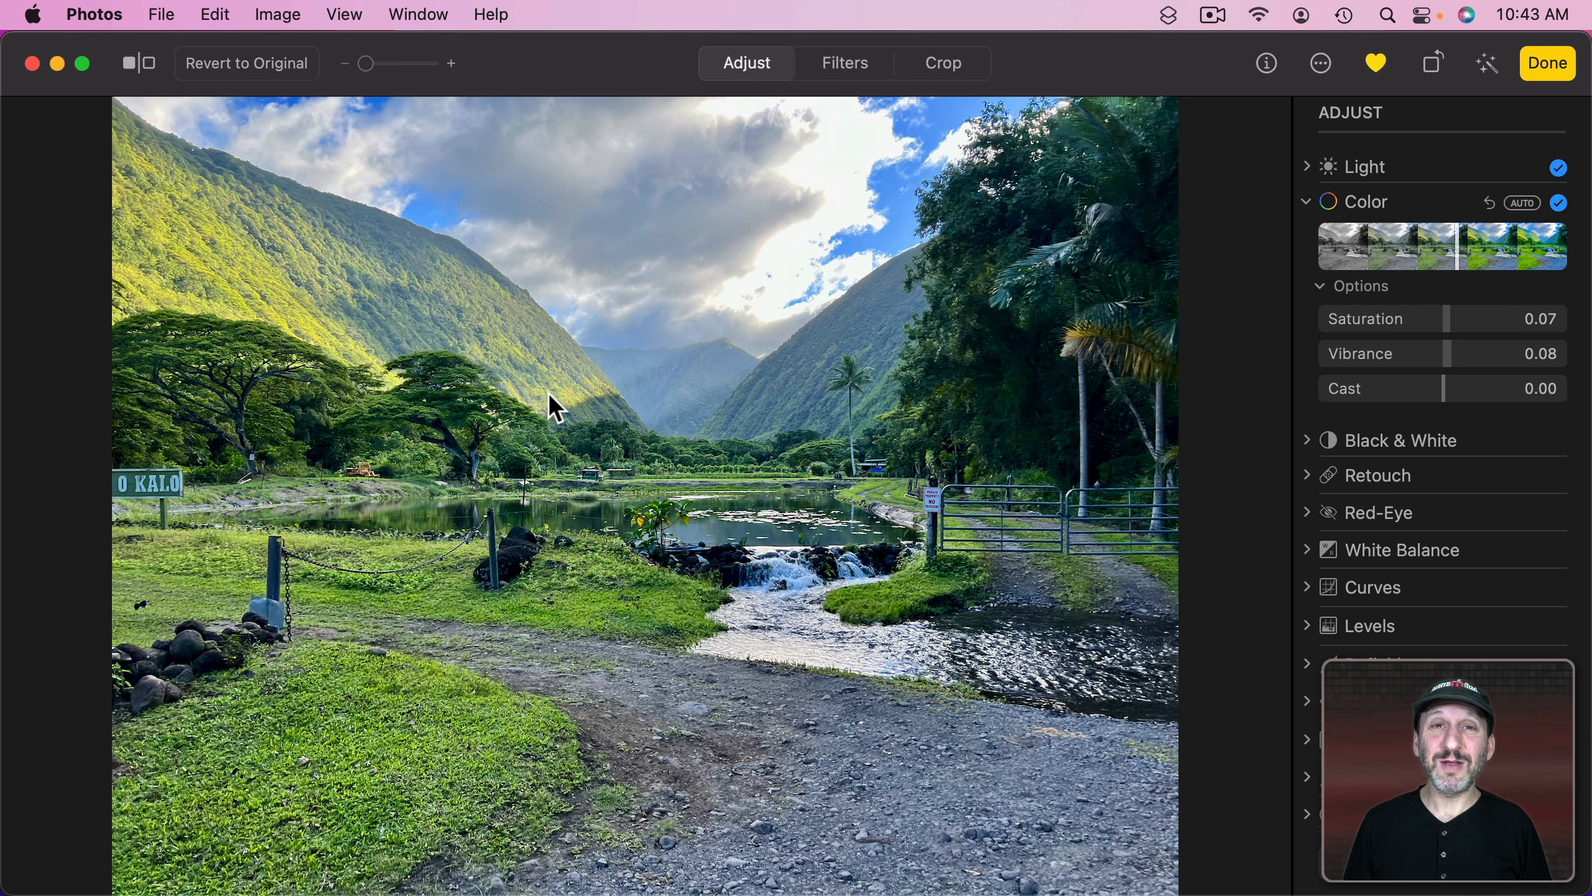
Step: Compare the adjusted valley photo with its unedited version, and revert it to the original
click(138, 69)
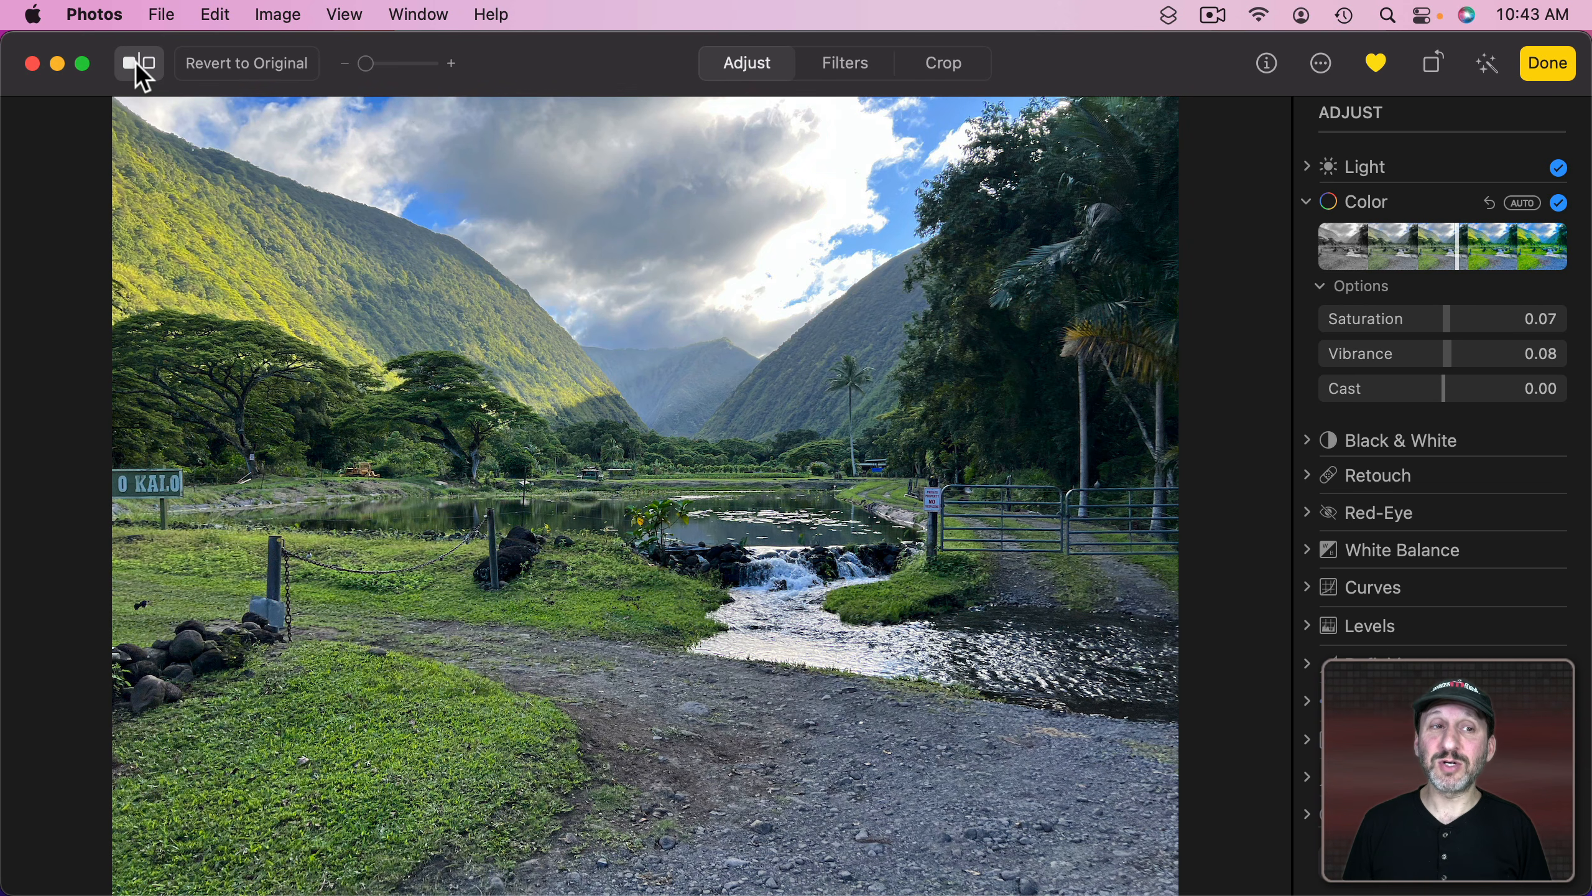
click(138, 69)
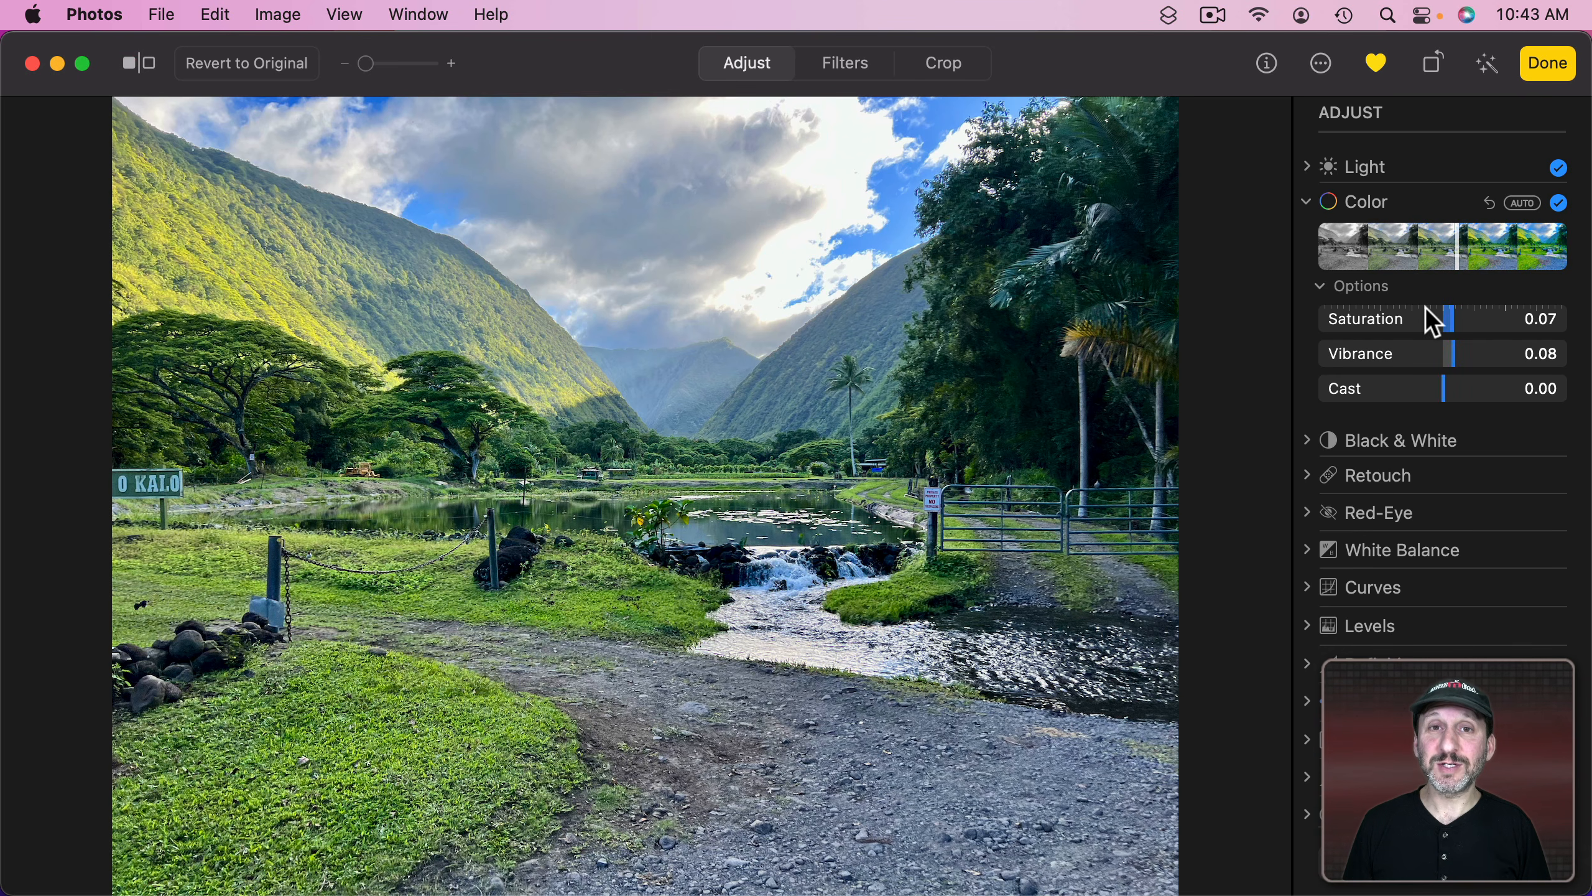
click(251, 63)
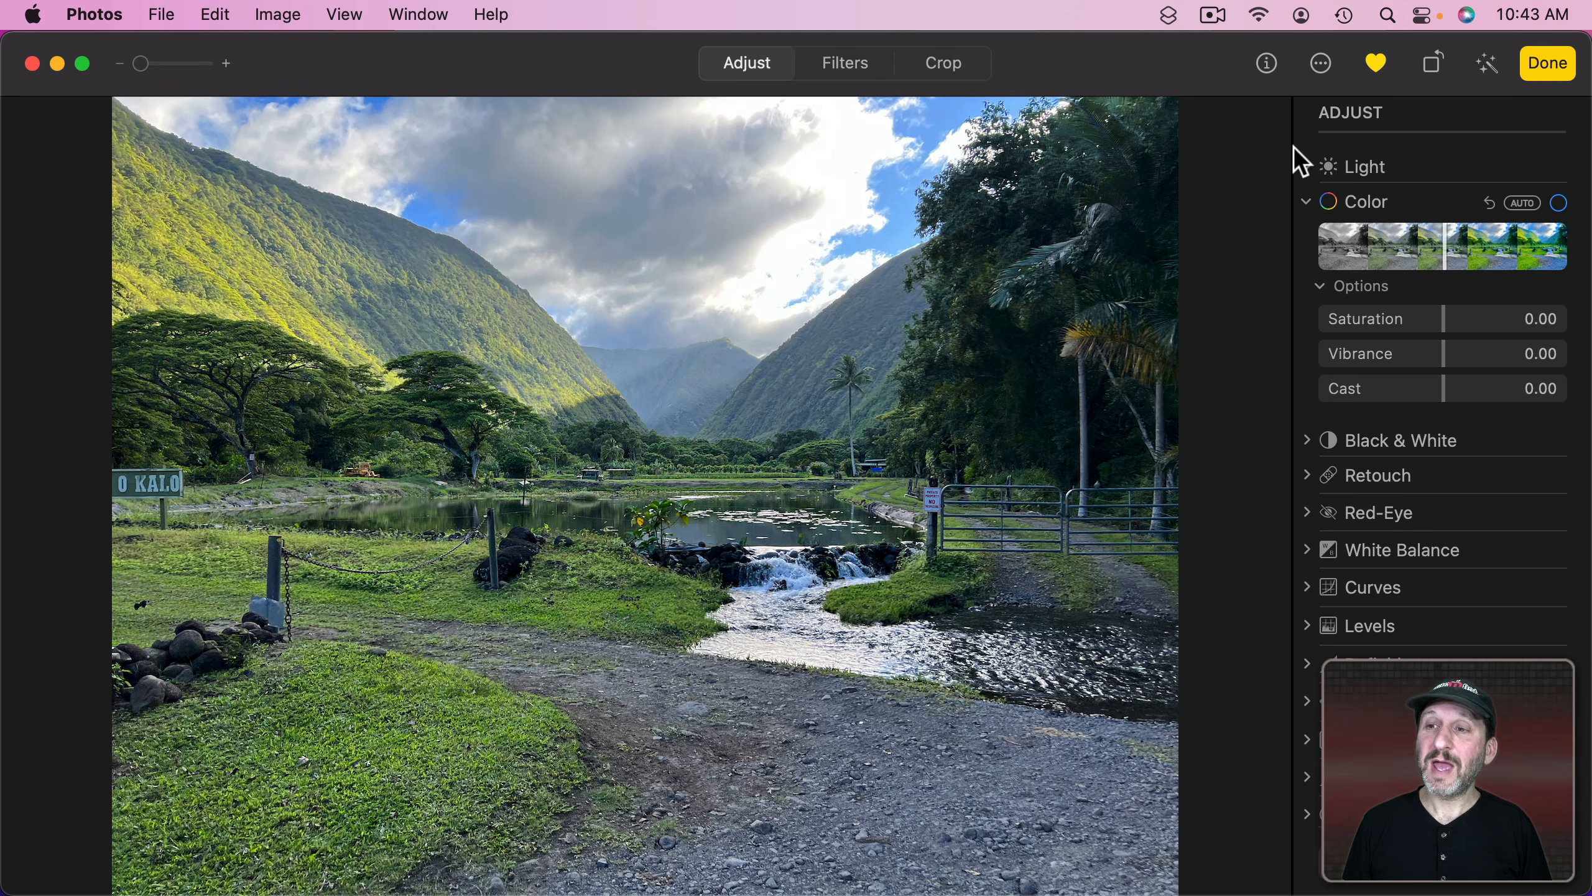
Step: Brighten the valley photo with the overall Light adjustment to a Brilliance of 0.31, and slightly raise its overall Color
click(1307, 167)
drag(1454, 210, 1471, 208)
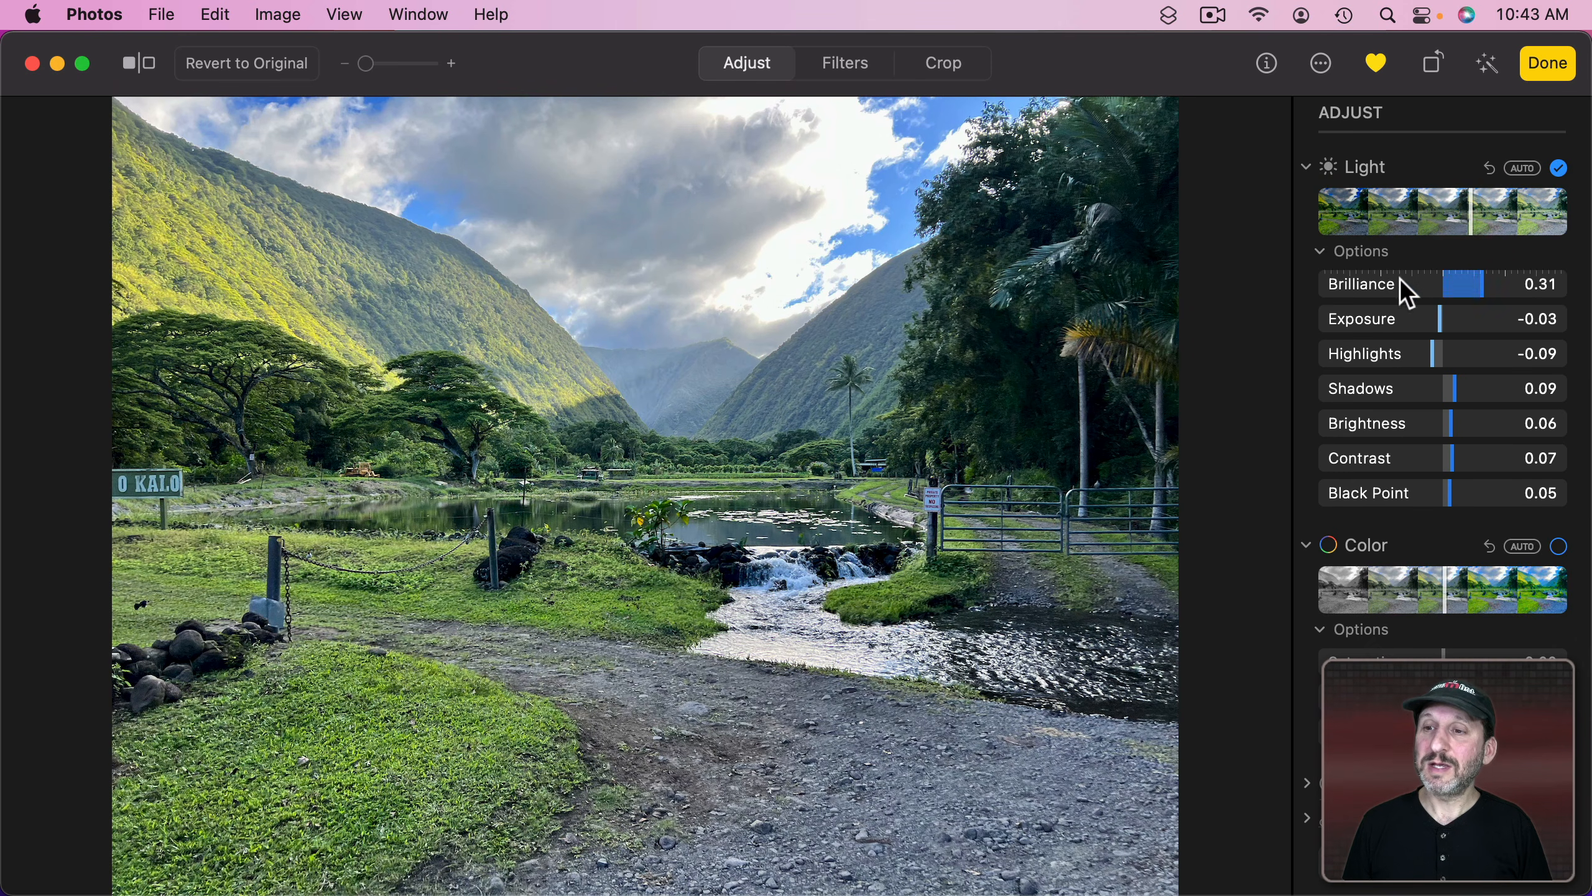
drag(1443, 581, 1468, 581)
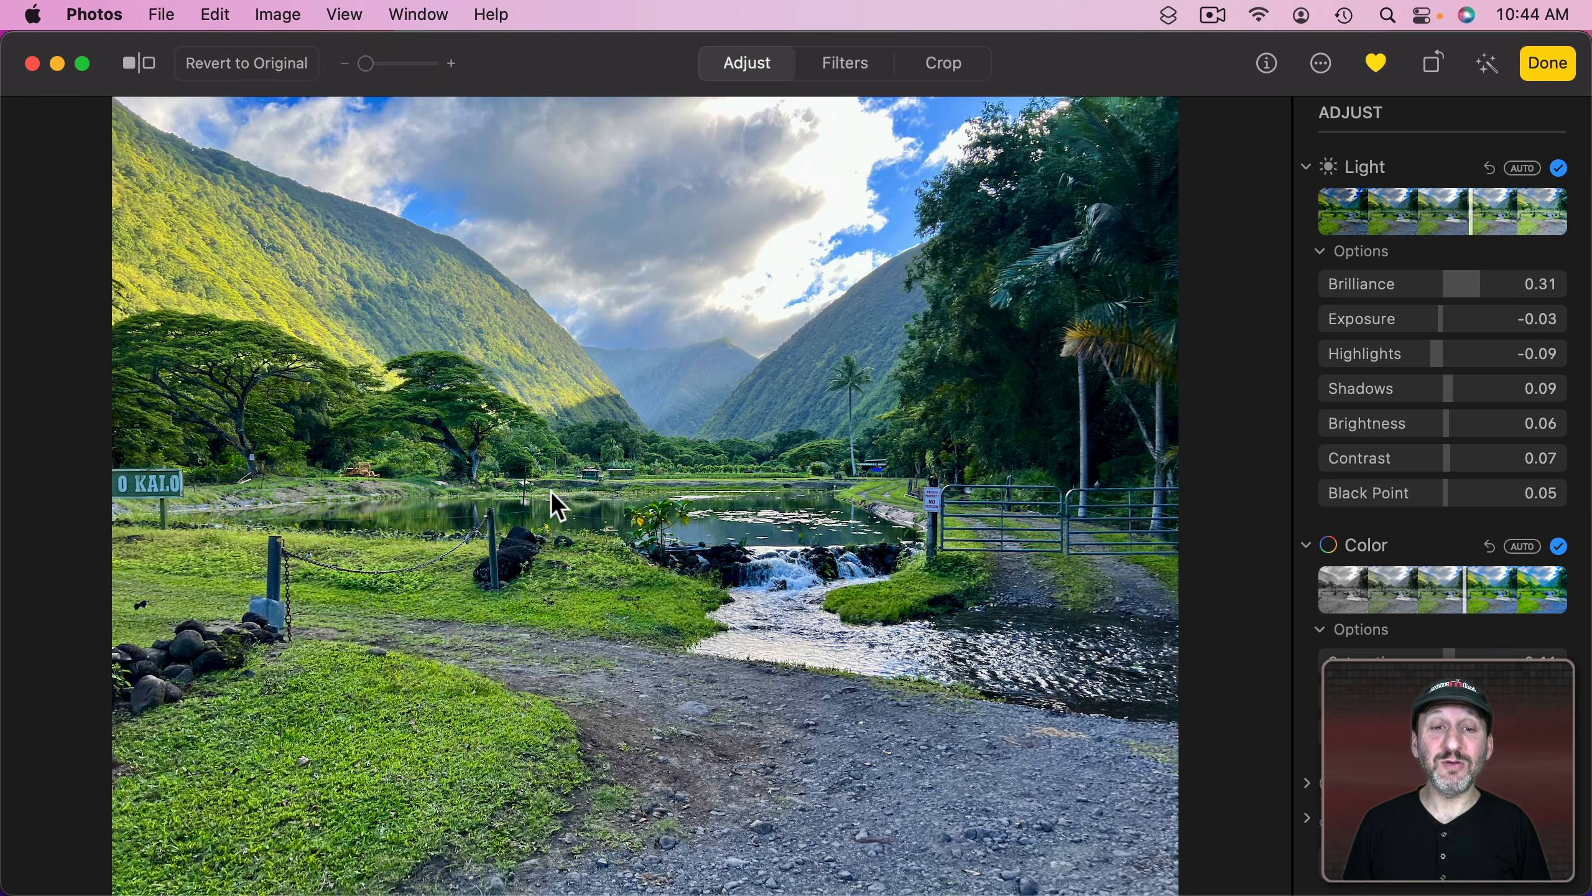
Step: Copy the valley photo's adjustments, finish editing, and return to the Favorites collection
click(278, 15)
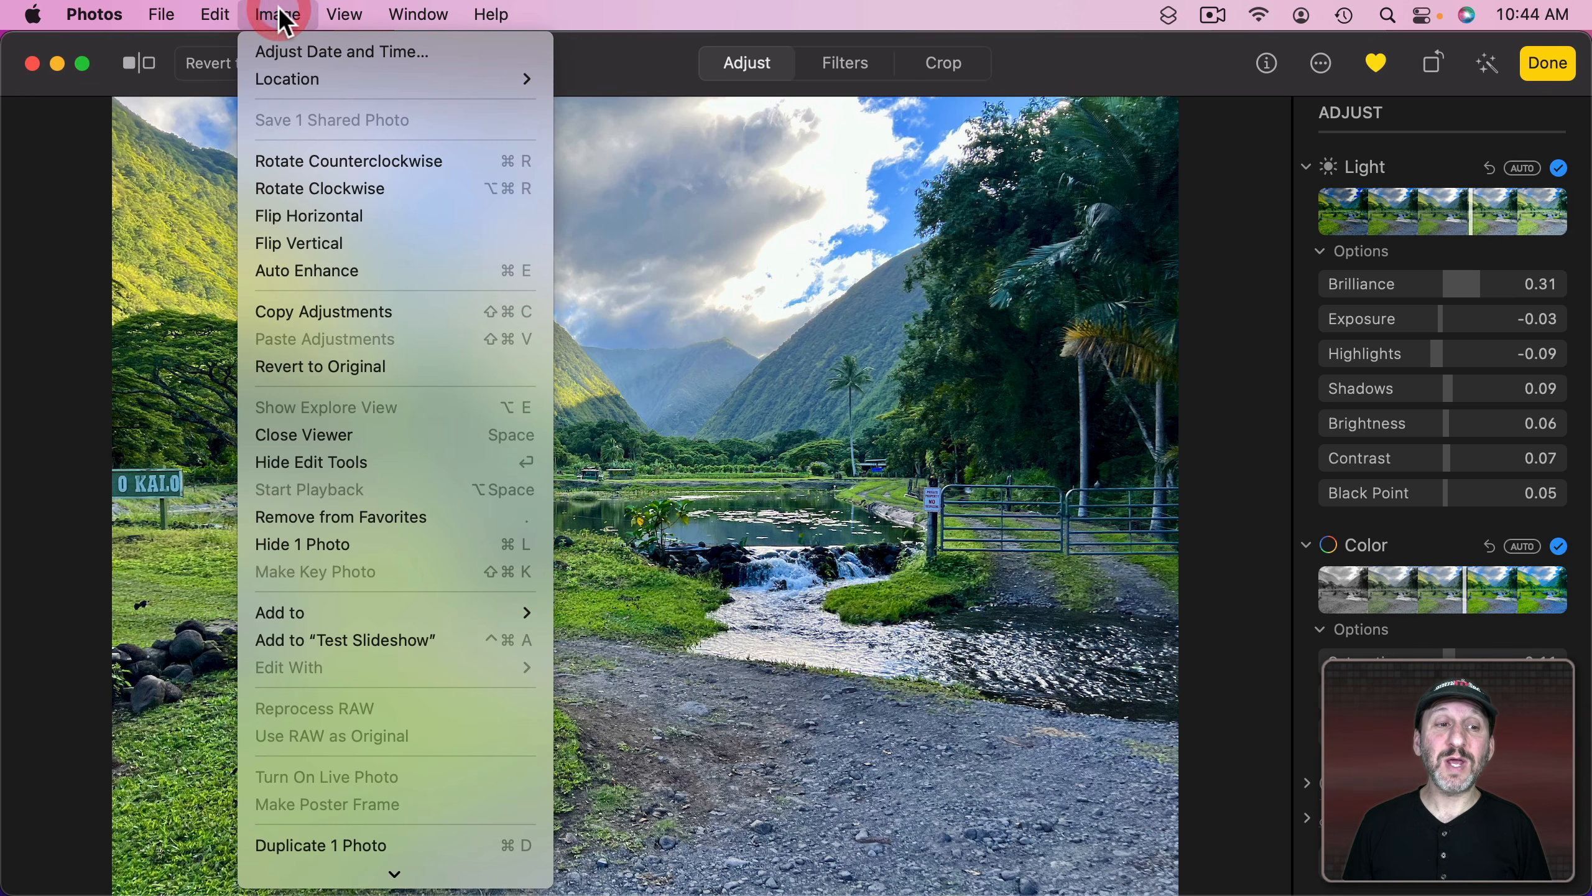
click(355, 311)
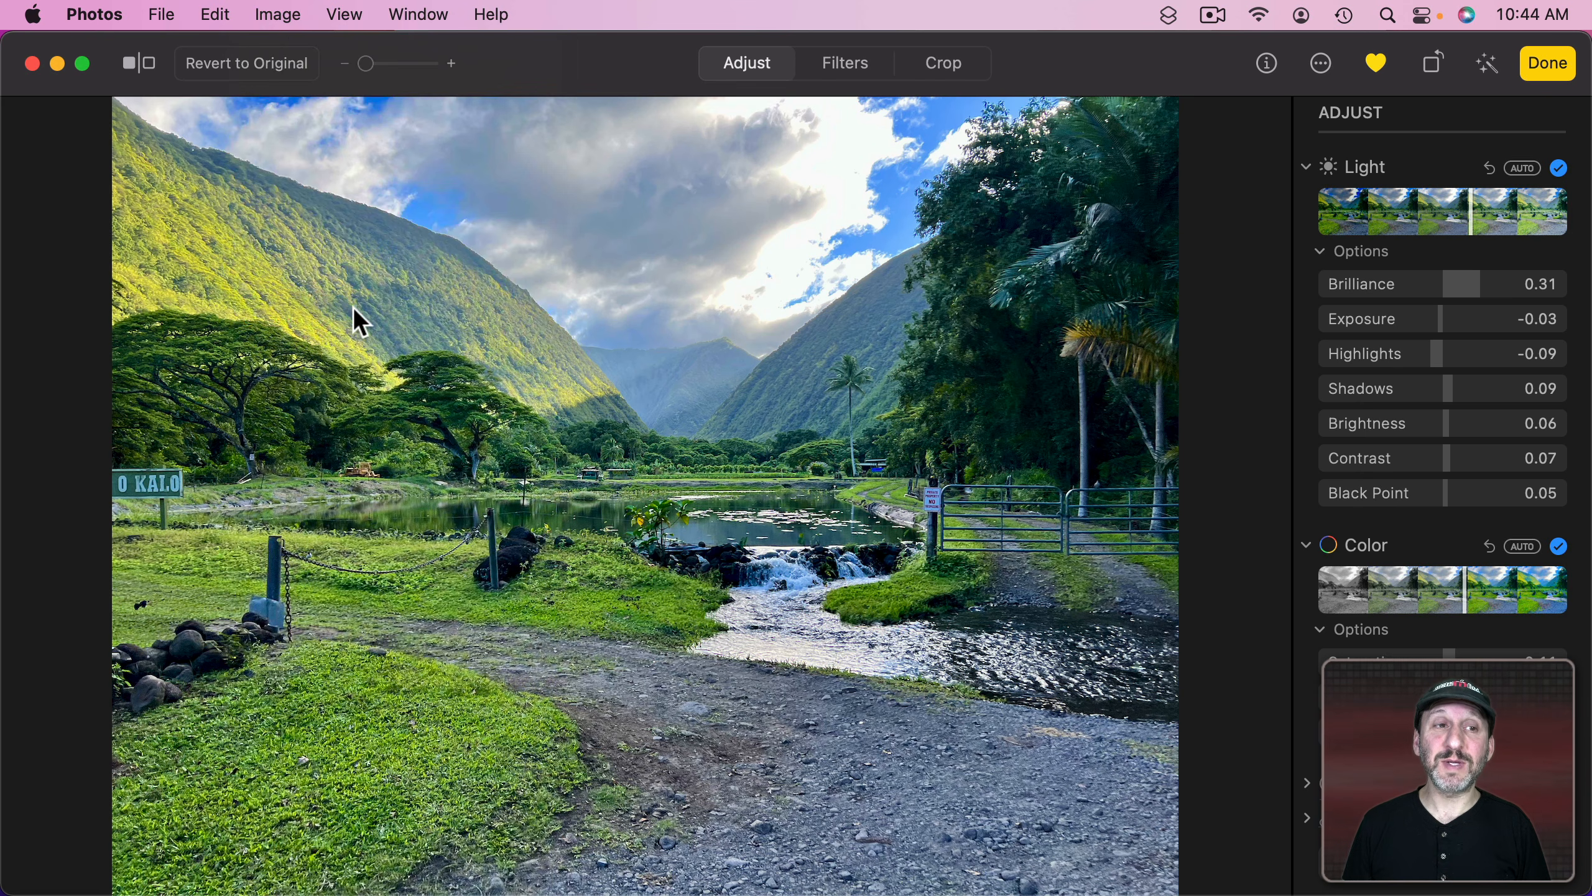
click(1546, 62)
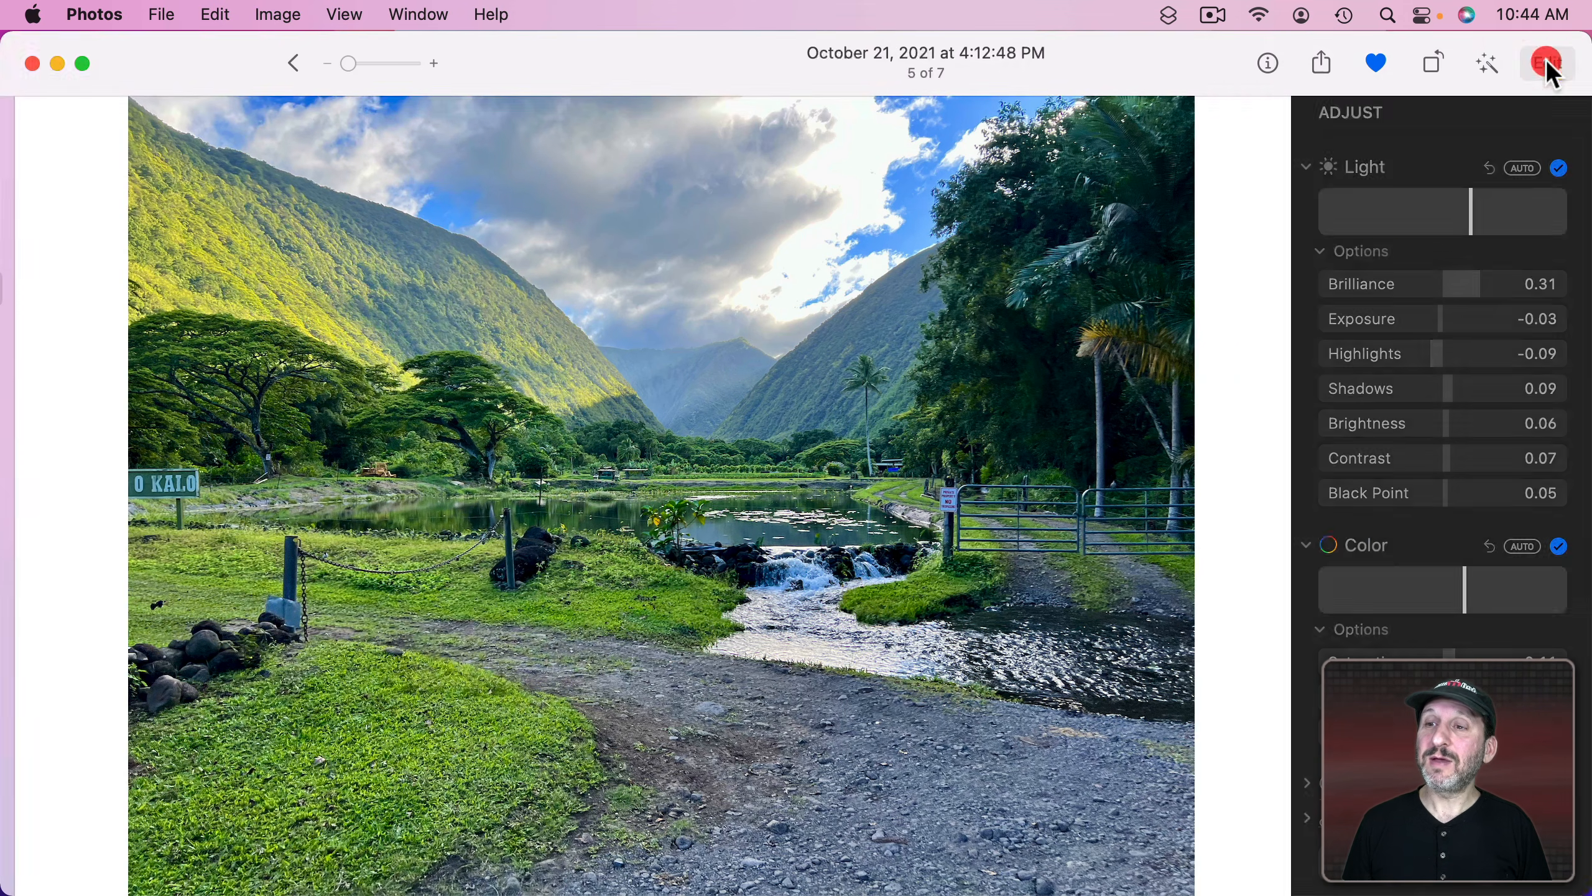
click(304, 60)
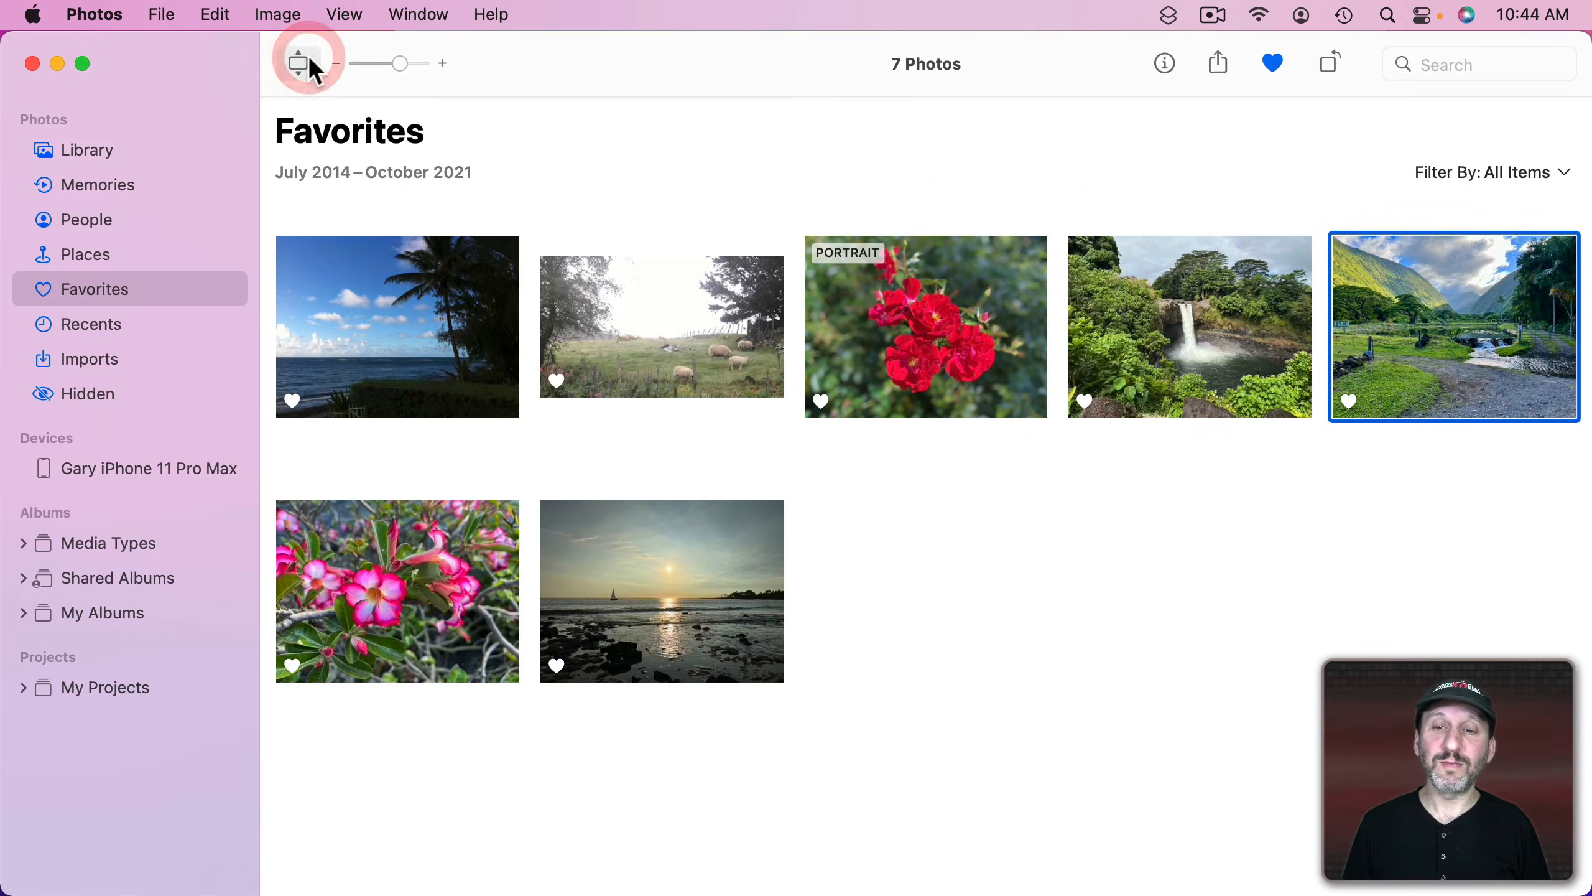
Step: Open the waterfall photo for editing and paste the copied adjustments onto it
double_click(1196, 310)
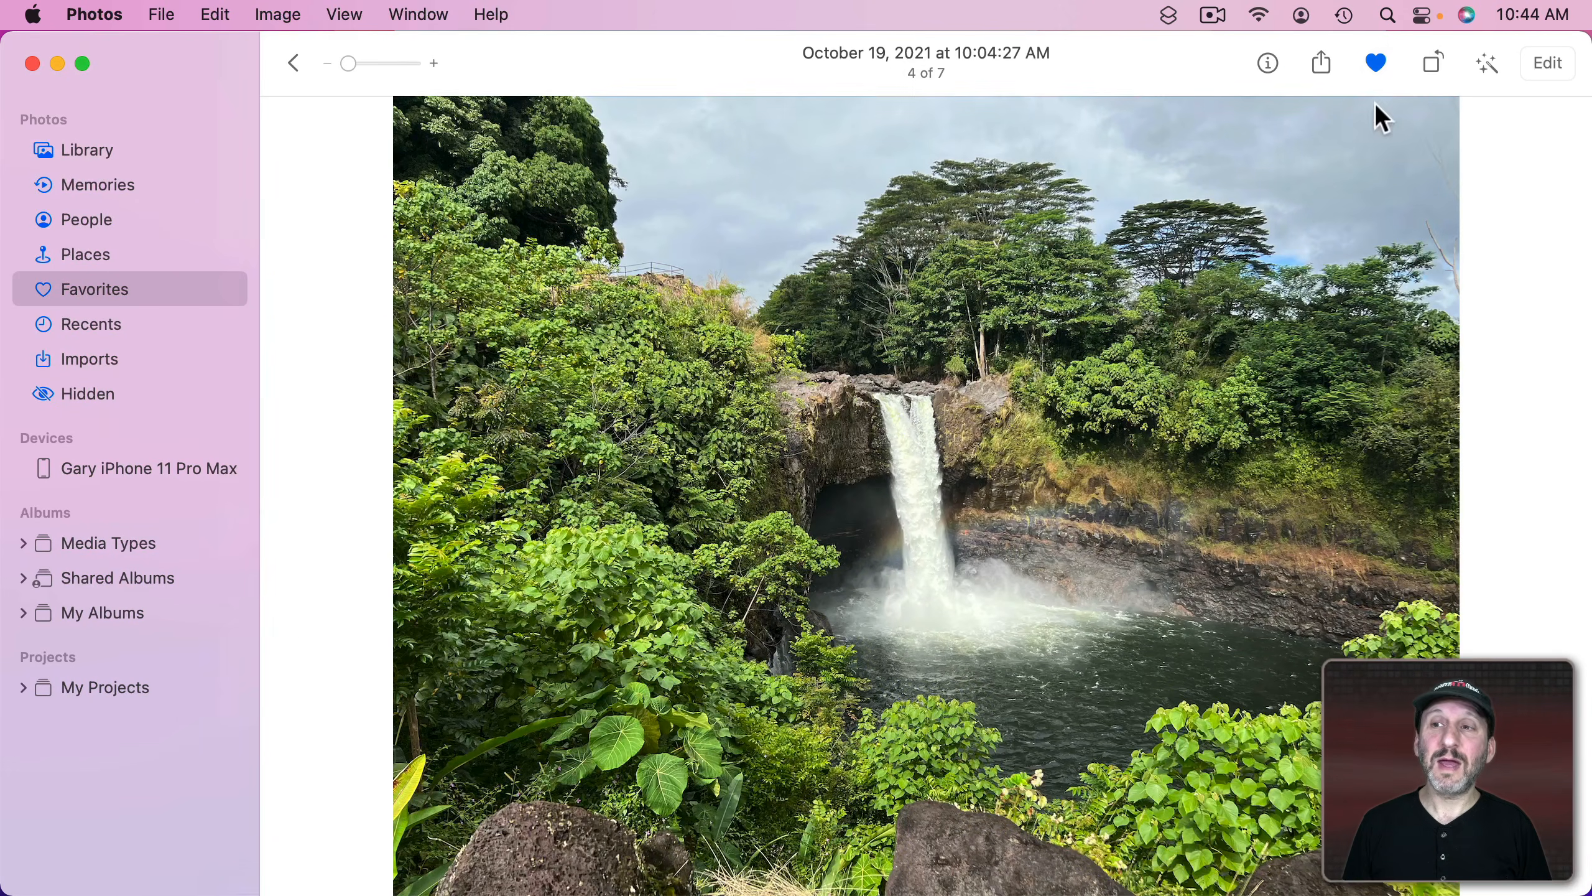
click(1546, 62)
click(279, 16)
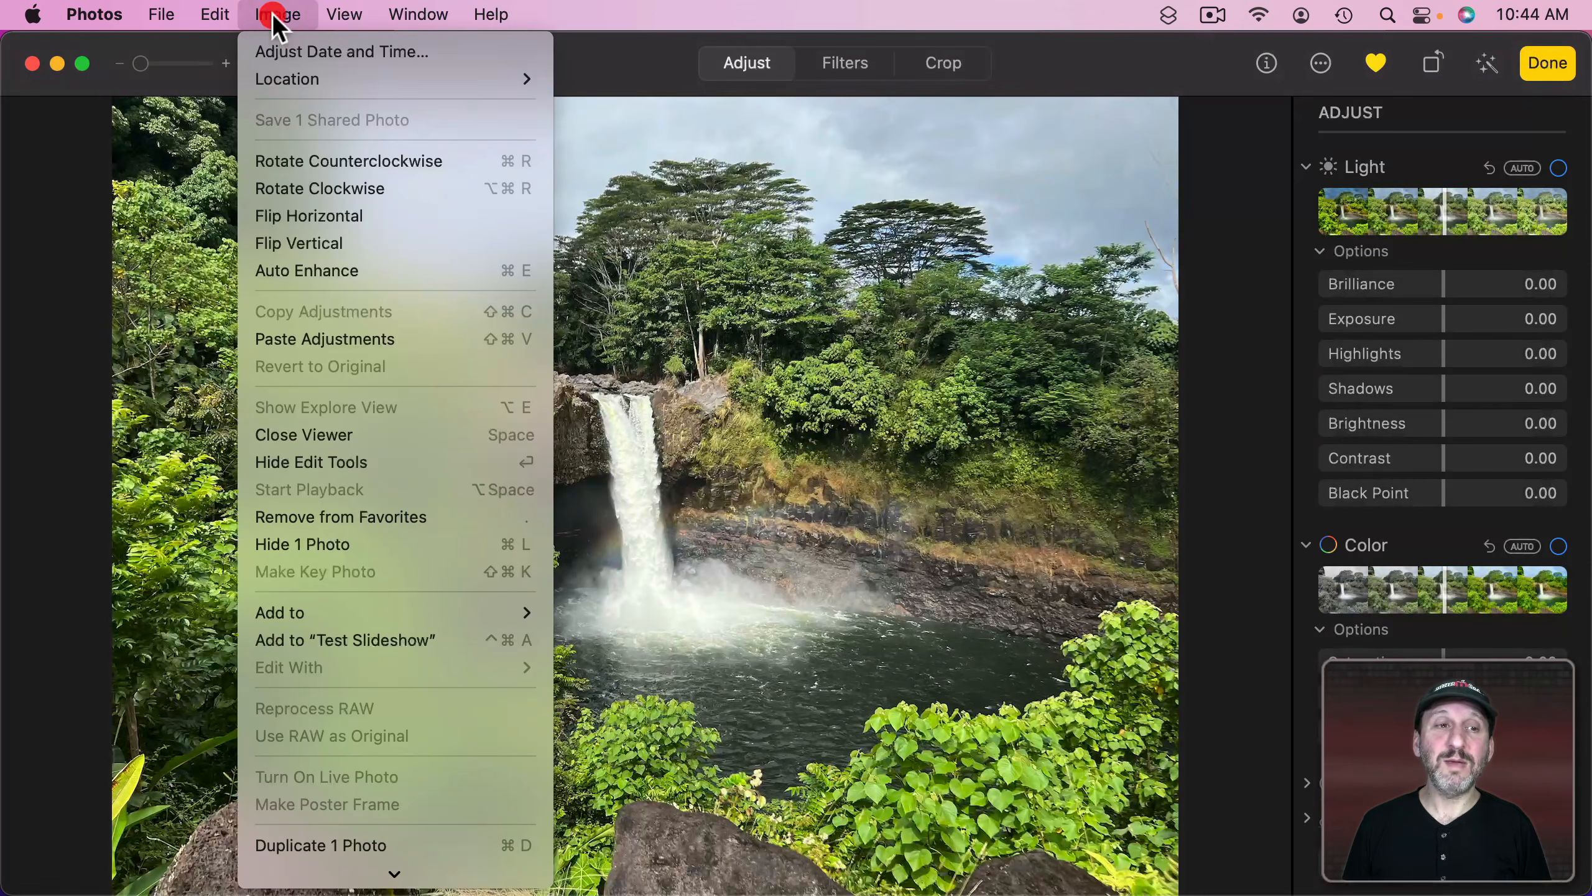
click(316, 340)
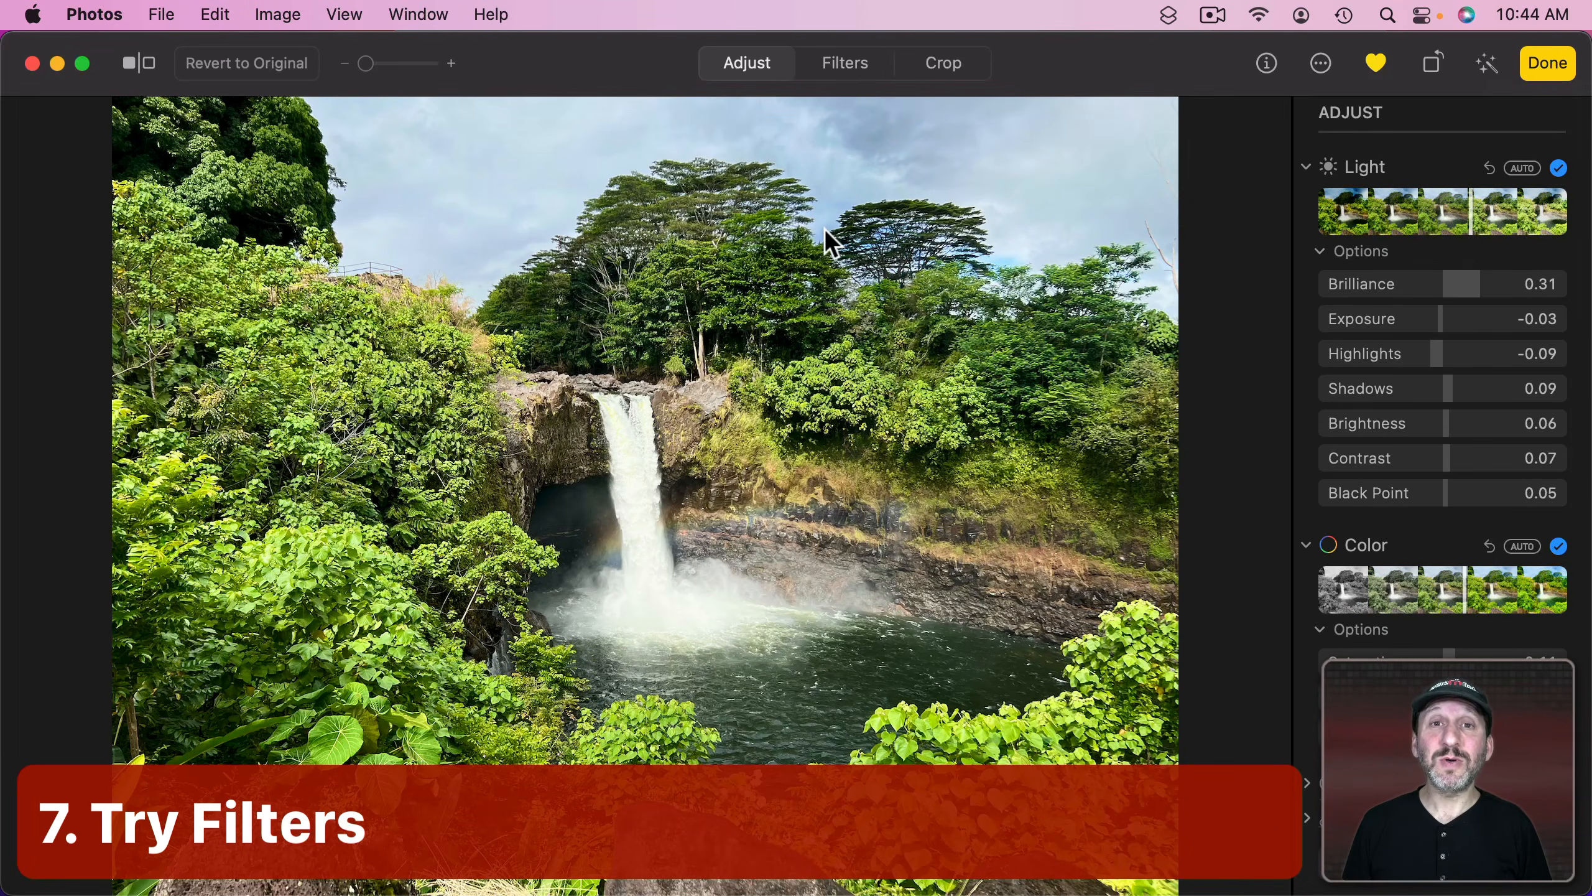
Step: Try the Vivid filter on the waterfall photo and reduce its intensity to about 43
click(839, 67)
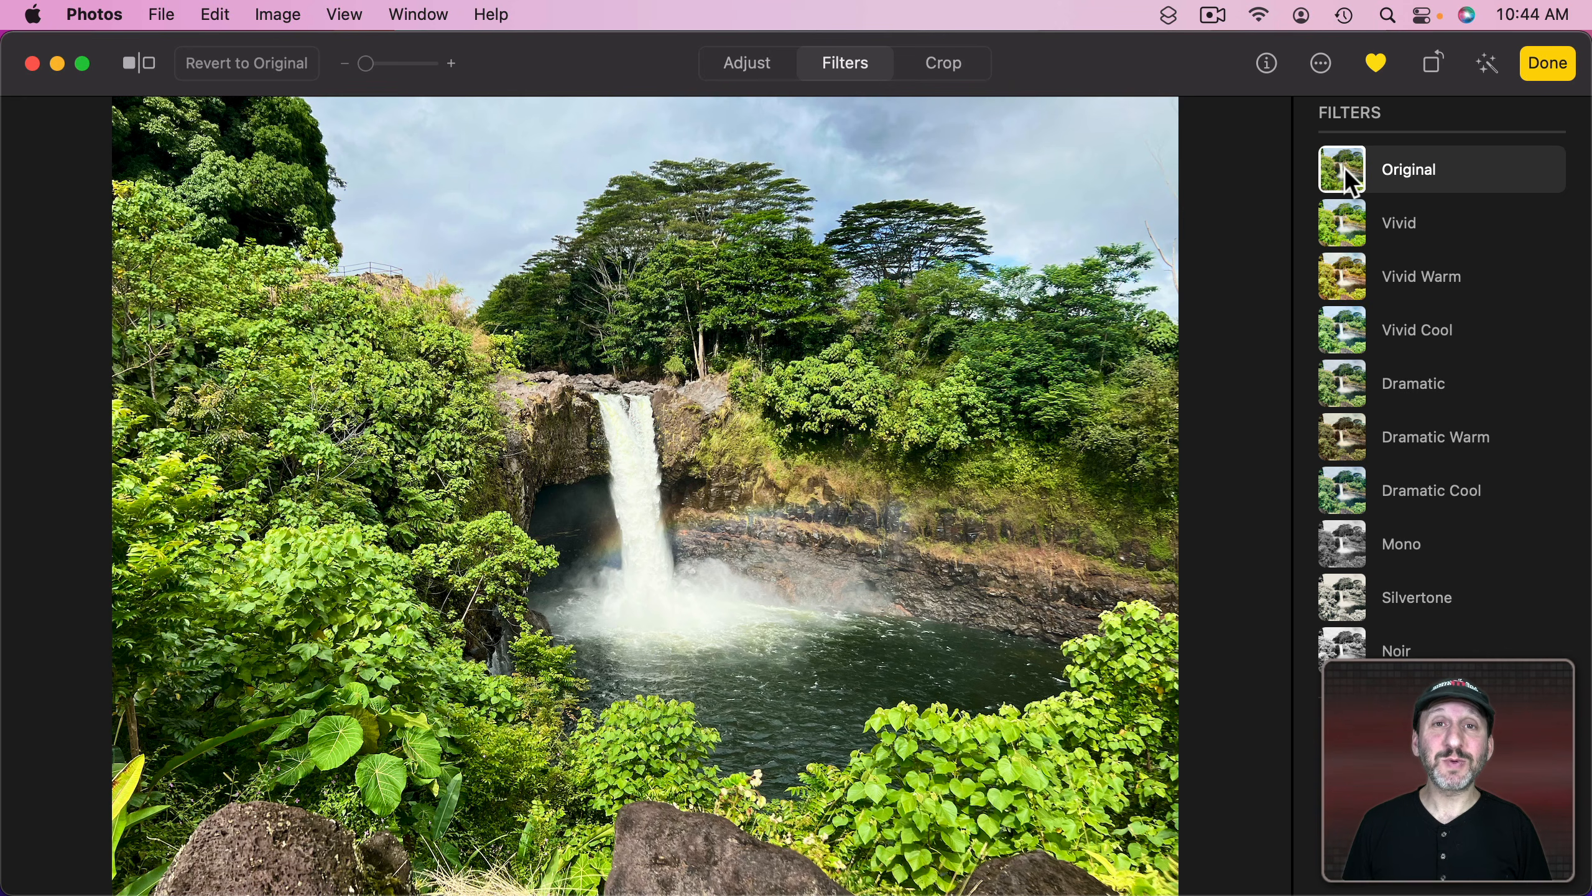
click(1354, 220)
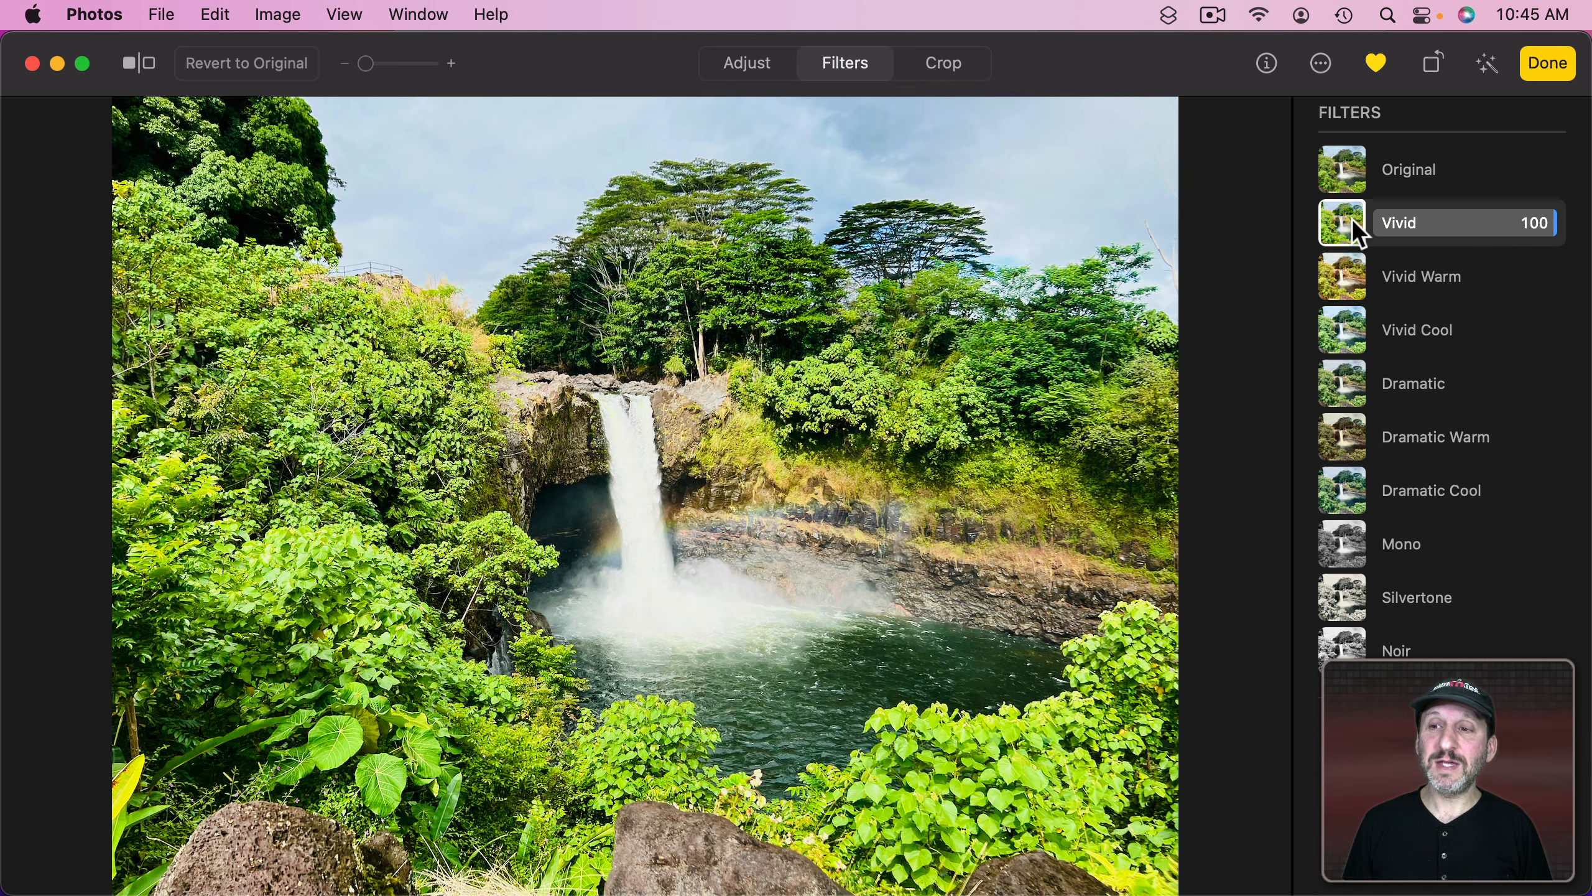
drag(1545, 233, 1537, 231)
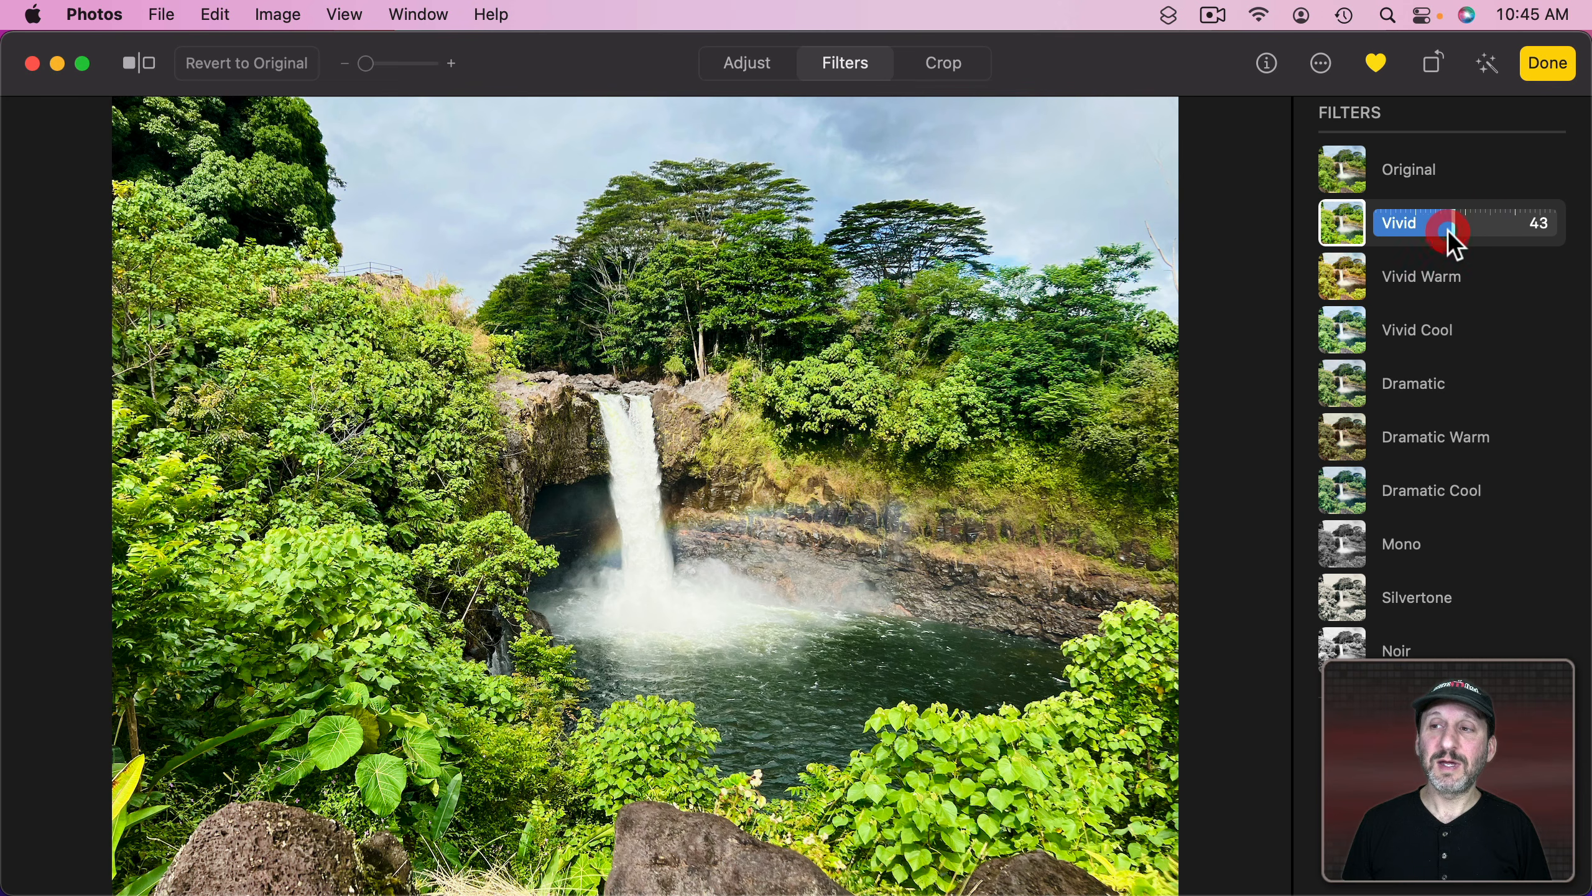
Step: Try the Vivid Warm, Vivid Cool, Dramatic, Dramatic Warm and Dramatic Cool filters on the waterfall photo, and restore the Original look
click(1345, 271)
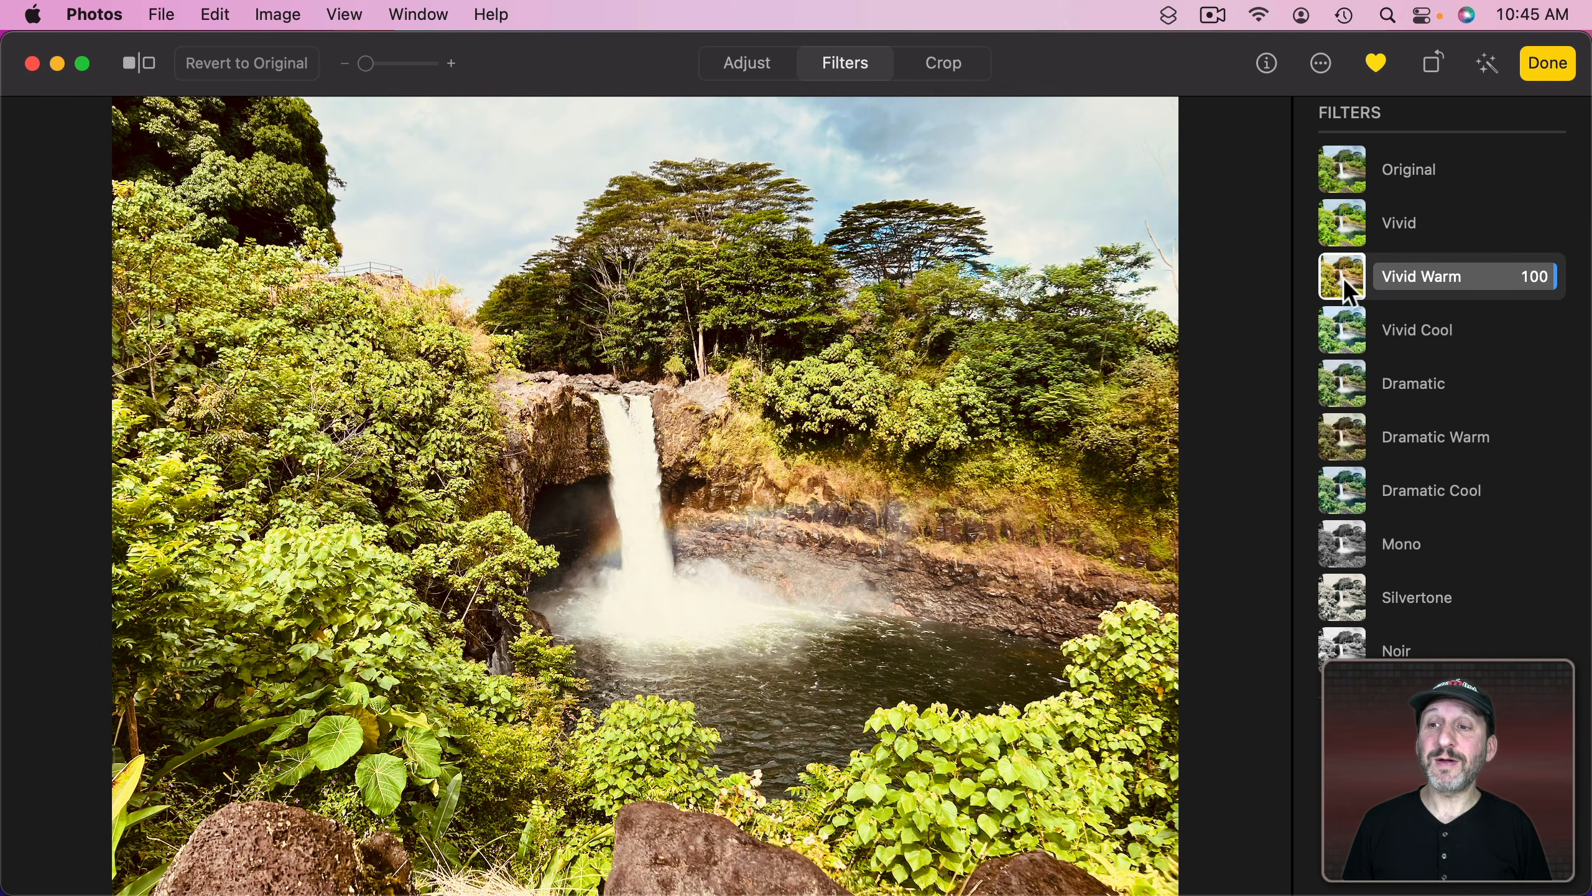
click(1340, 332)
click(1347, 379)
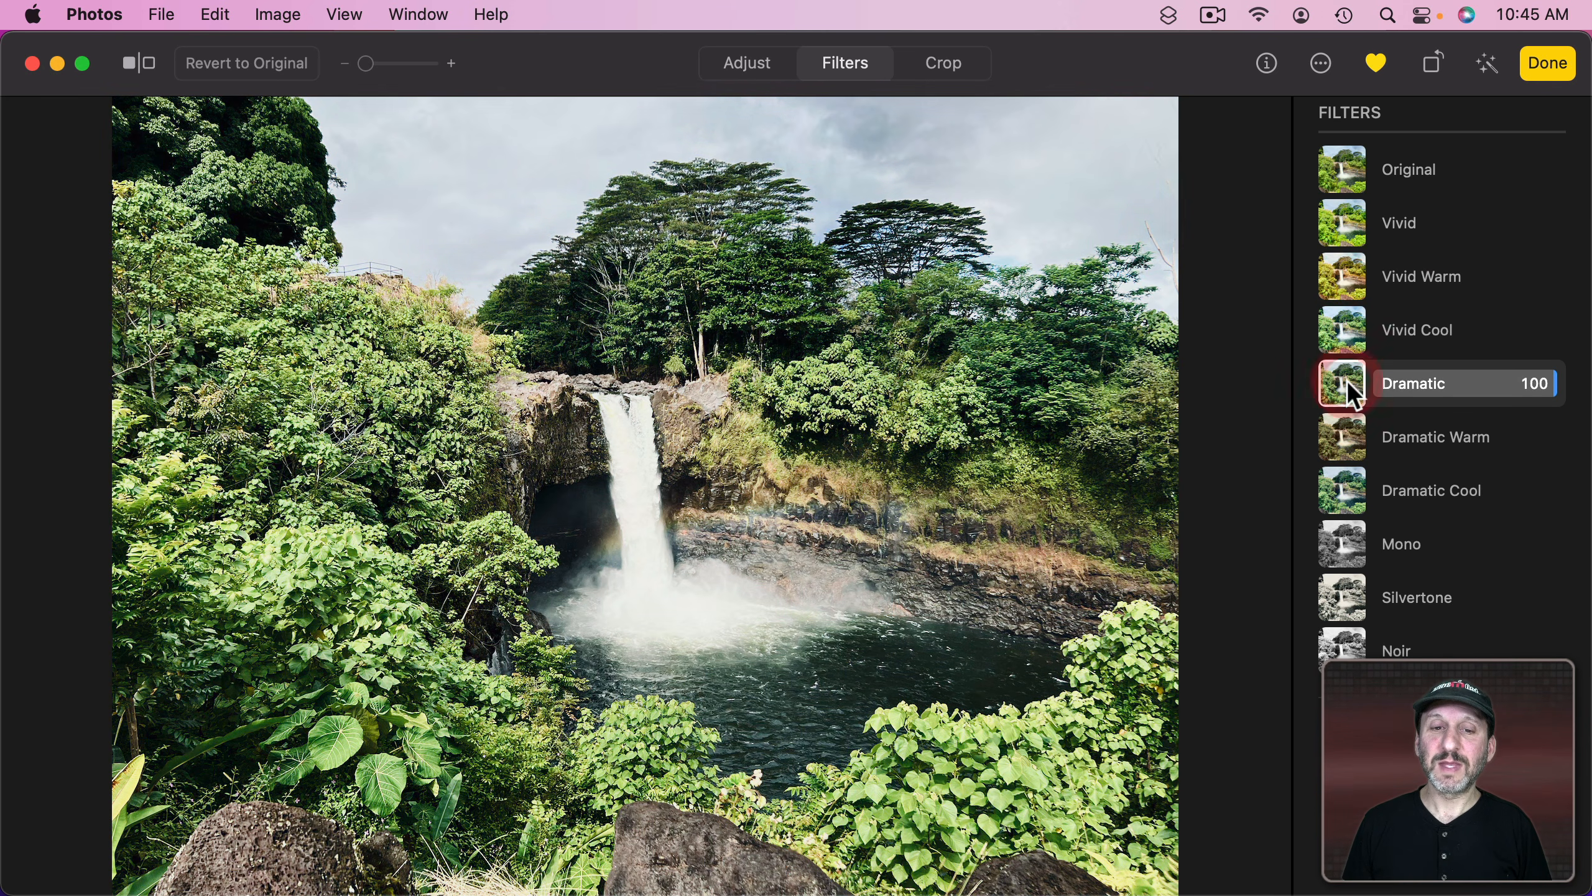
click(1341, 438)
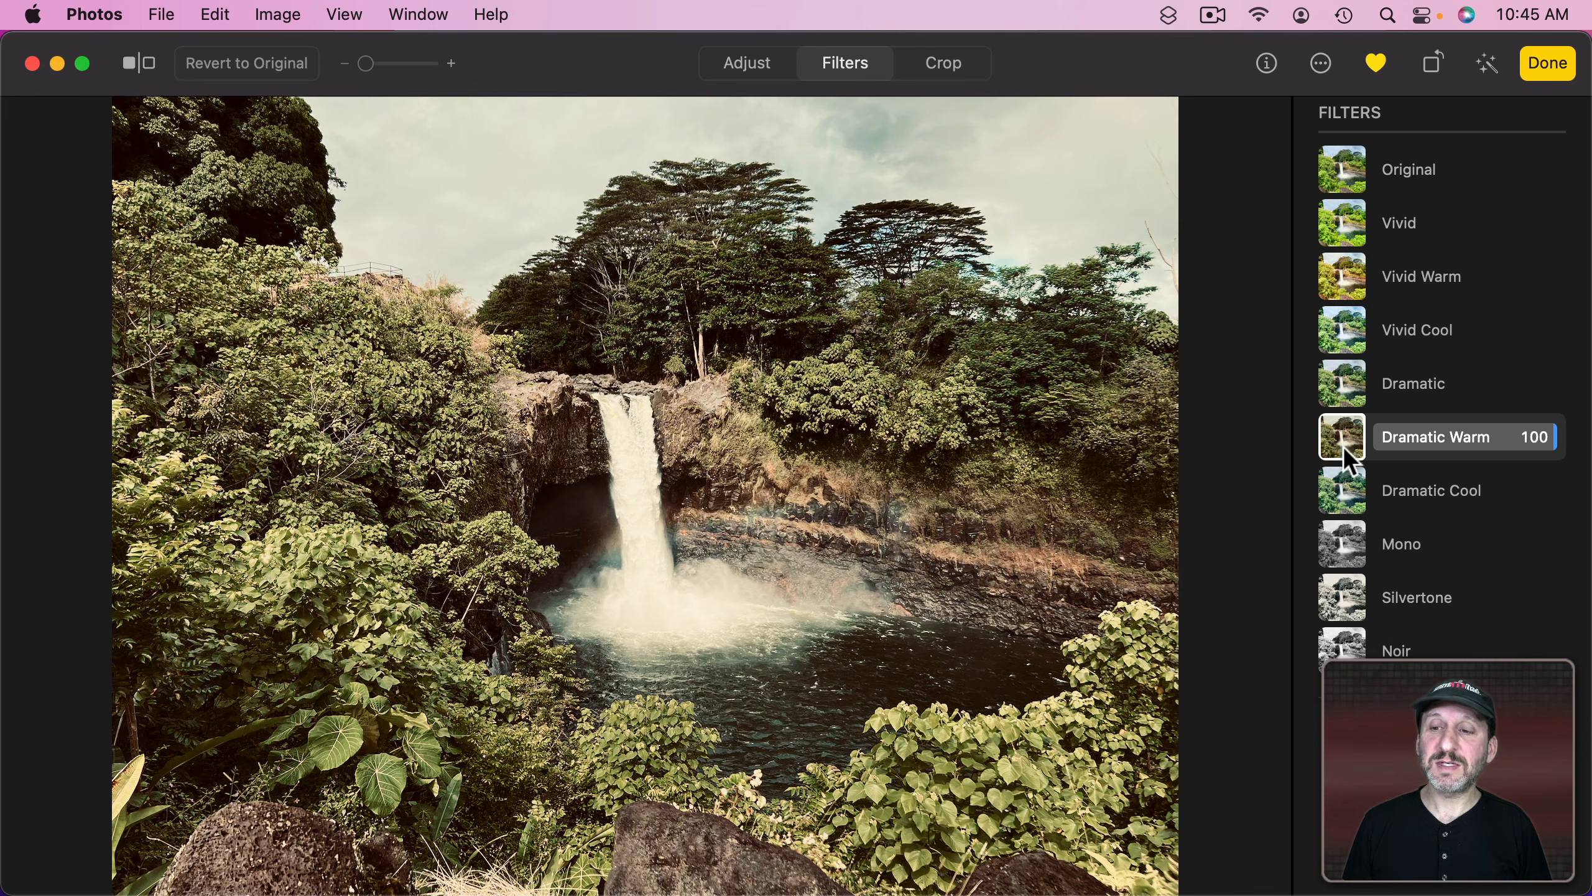
click(1343, 488)
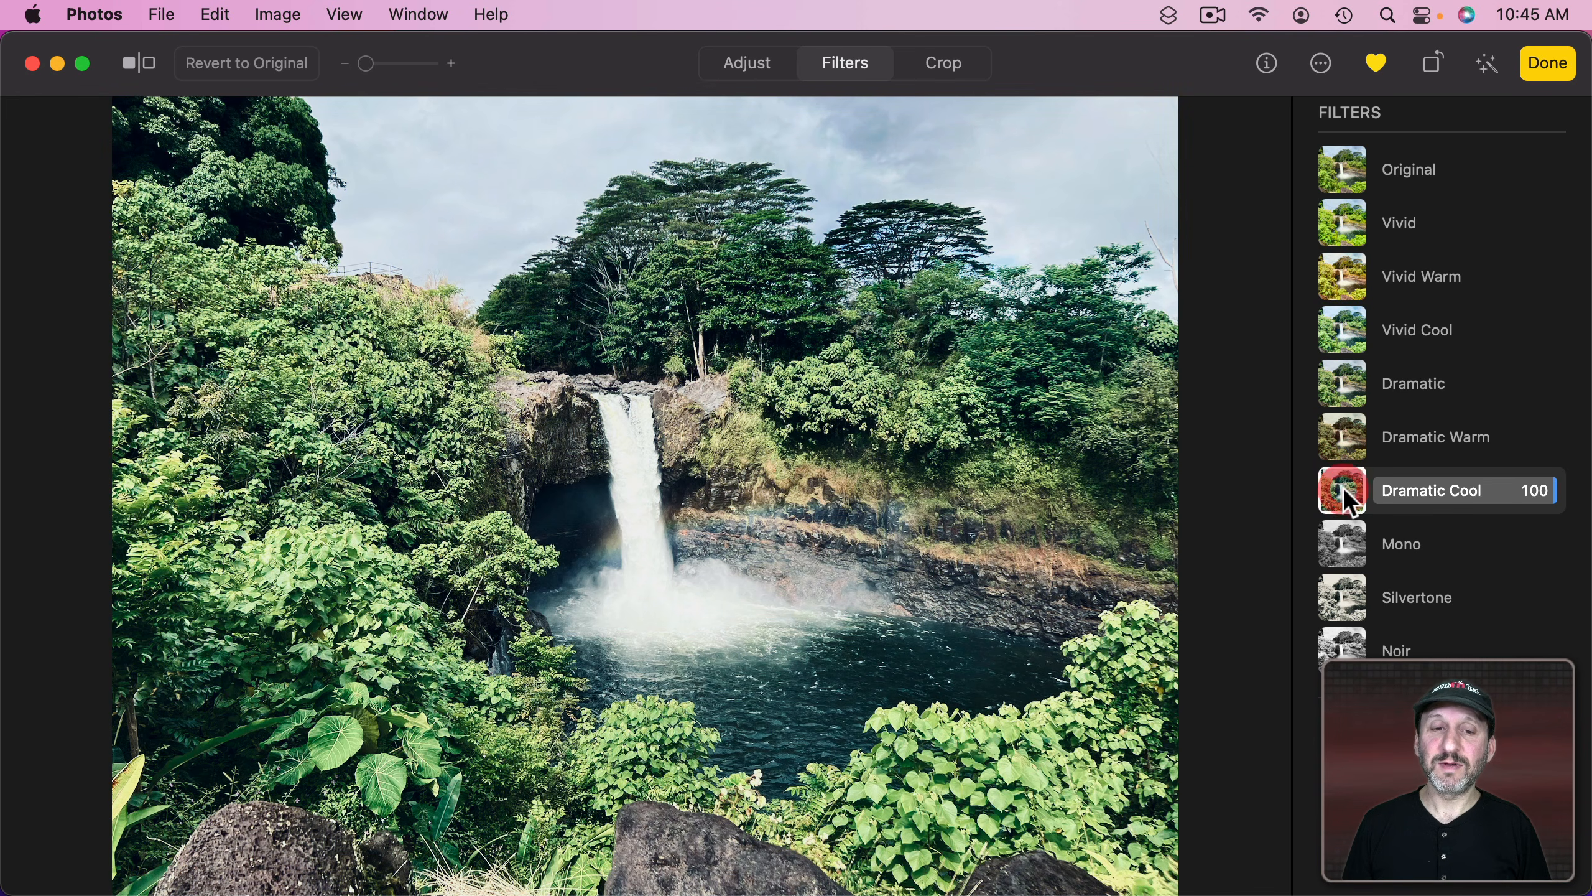
click(1340, 169)
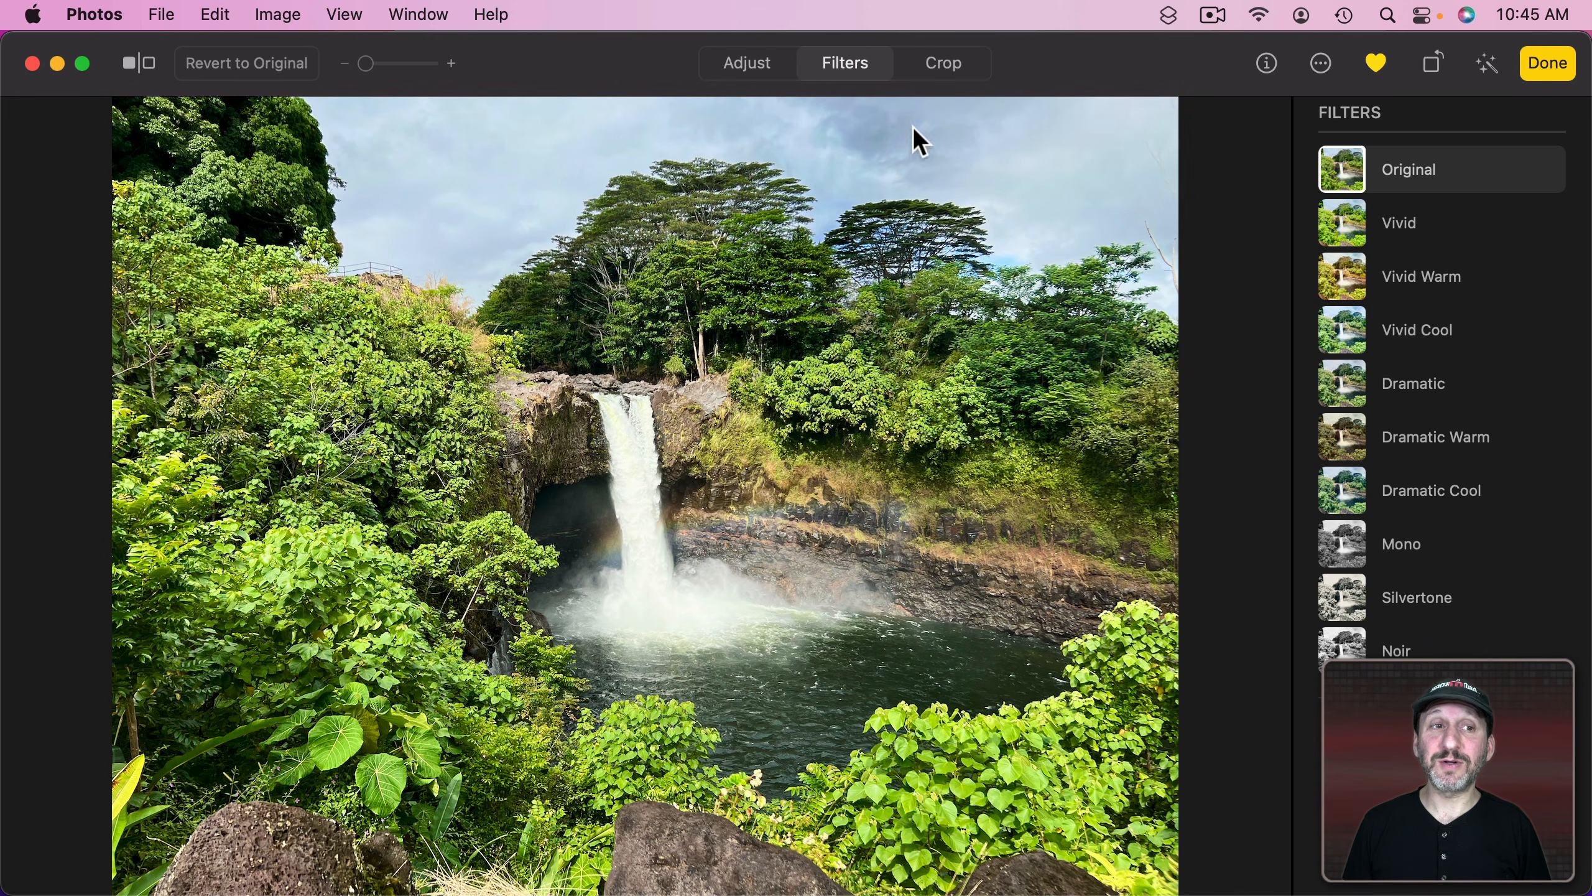
Step: Finish editing the waterfall photo and open the sunset photo with the sailboat for editing
click(1546, 63)
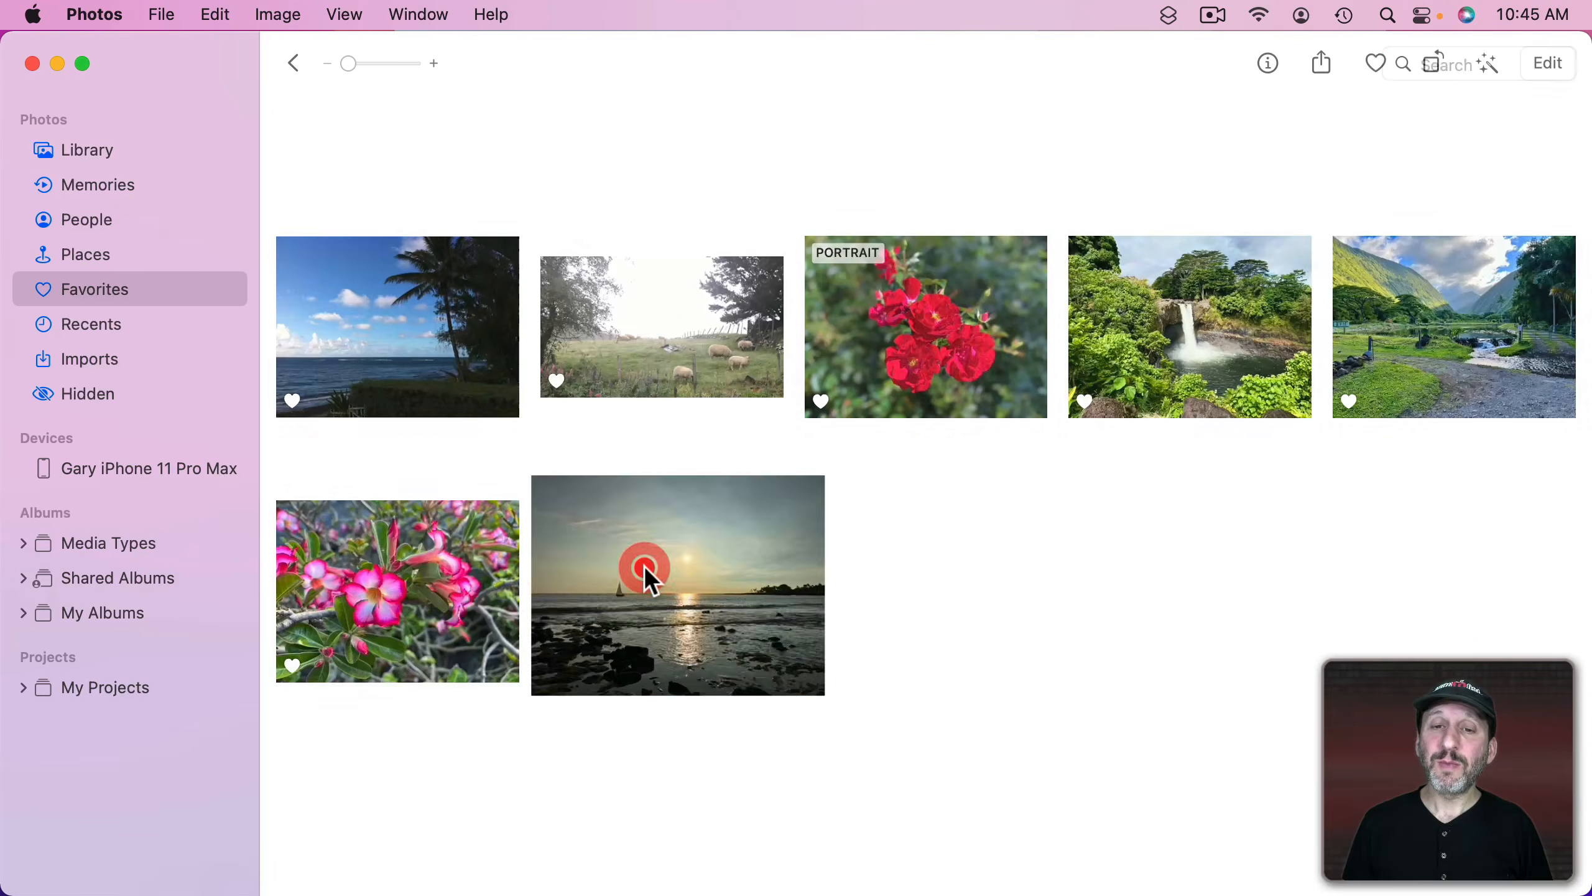
double_click(647, 569)
click(1562, 69)
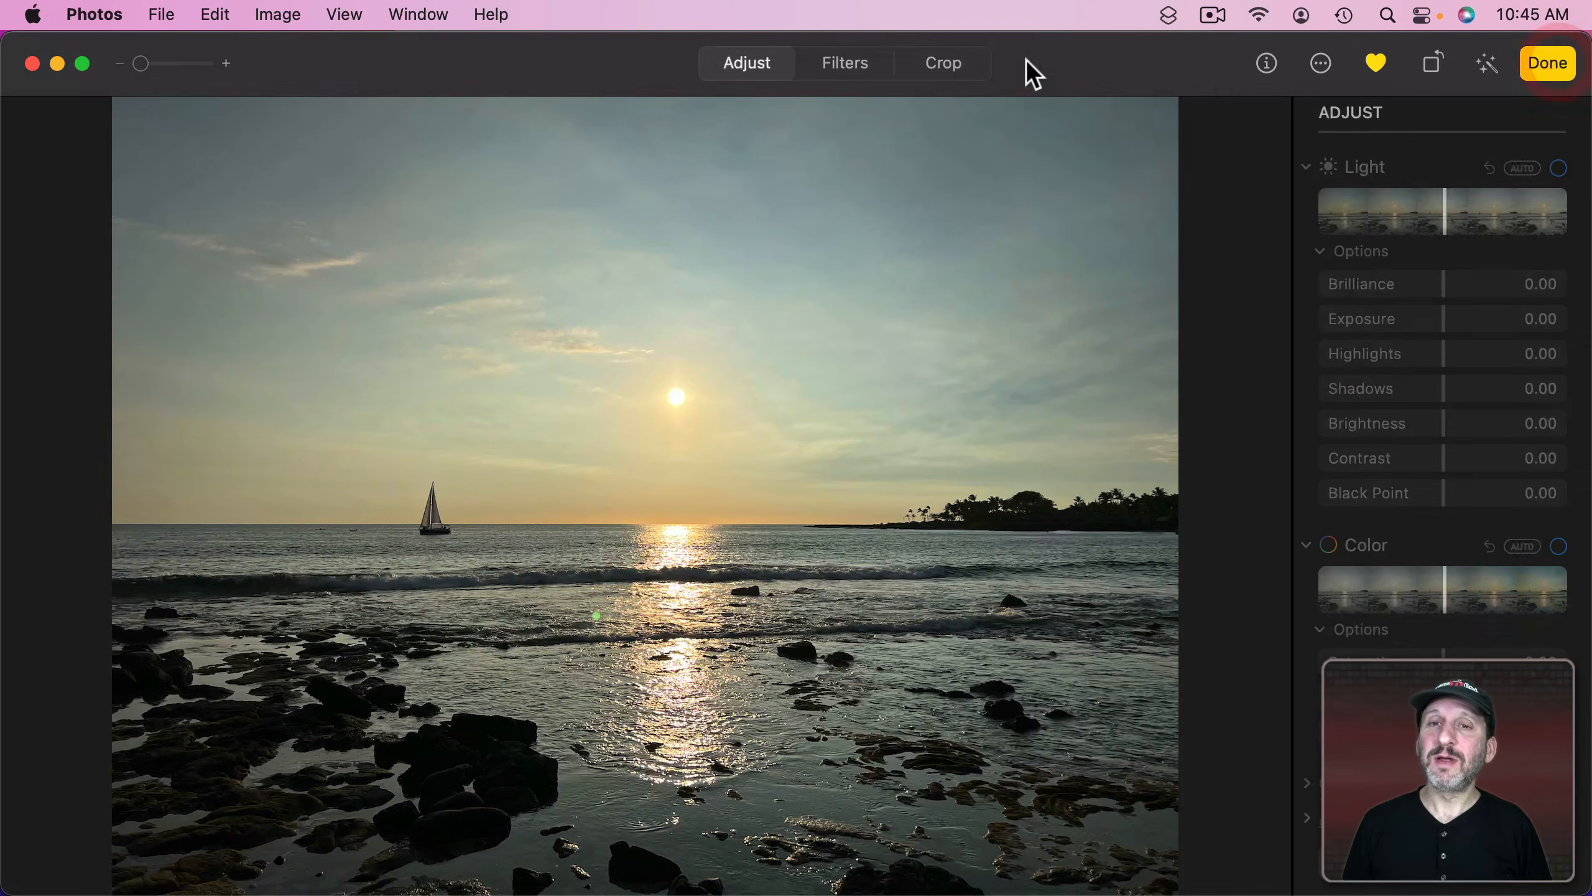
Step: Try the Vivid Cool filter on the sunset photo, apply Dramatic Cool at 100 instead, and return to the adjustment tools
click(843, 69)
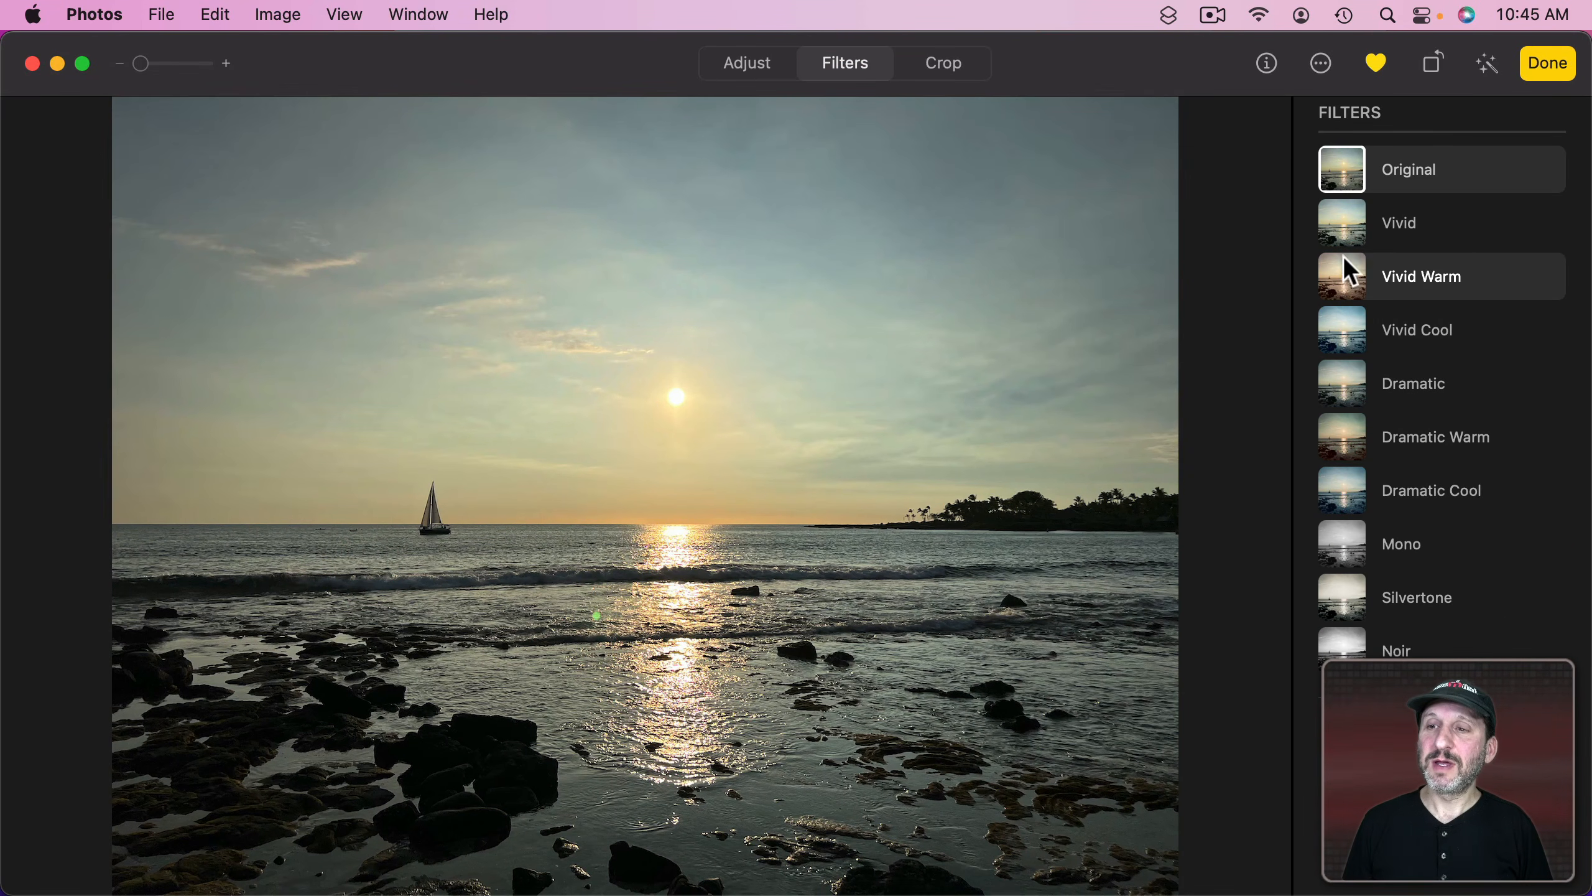
click(1349, 333)
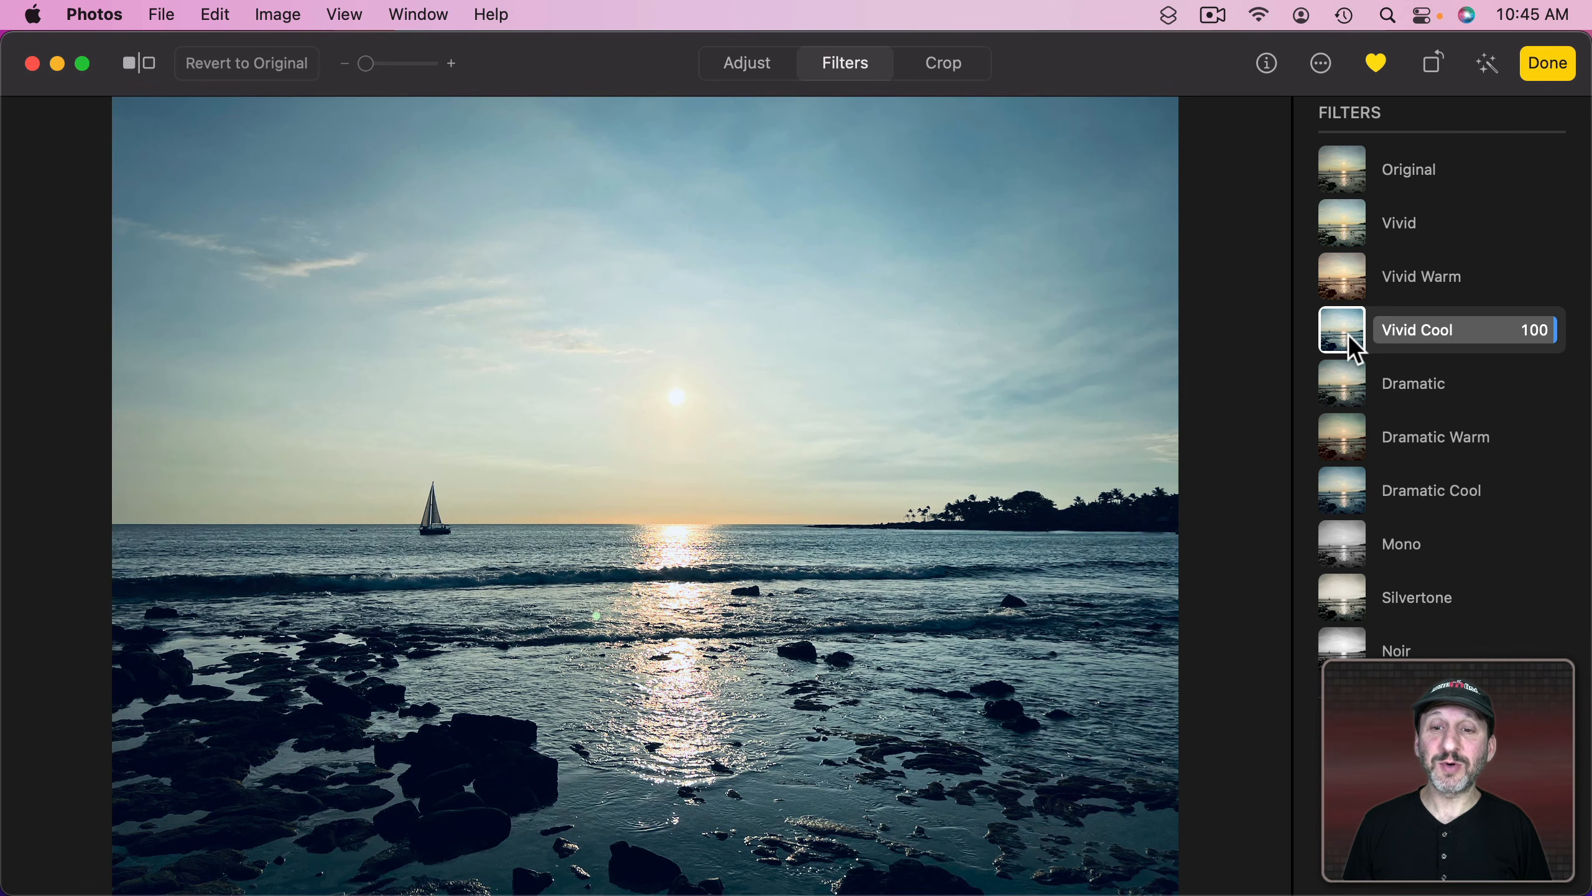
click(1366, 495)
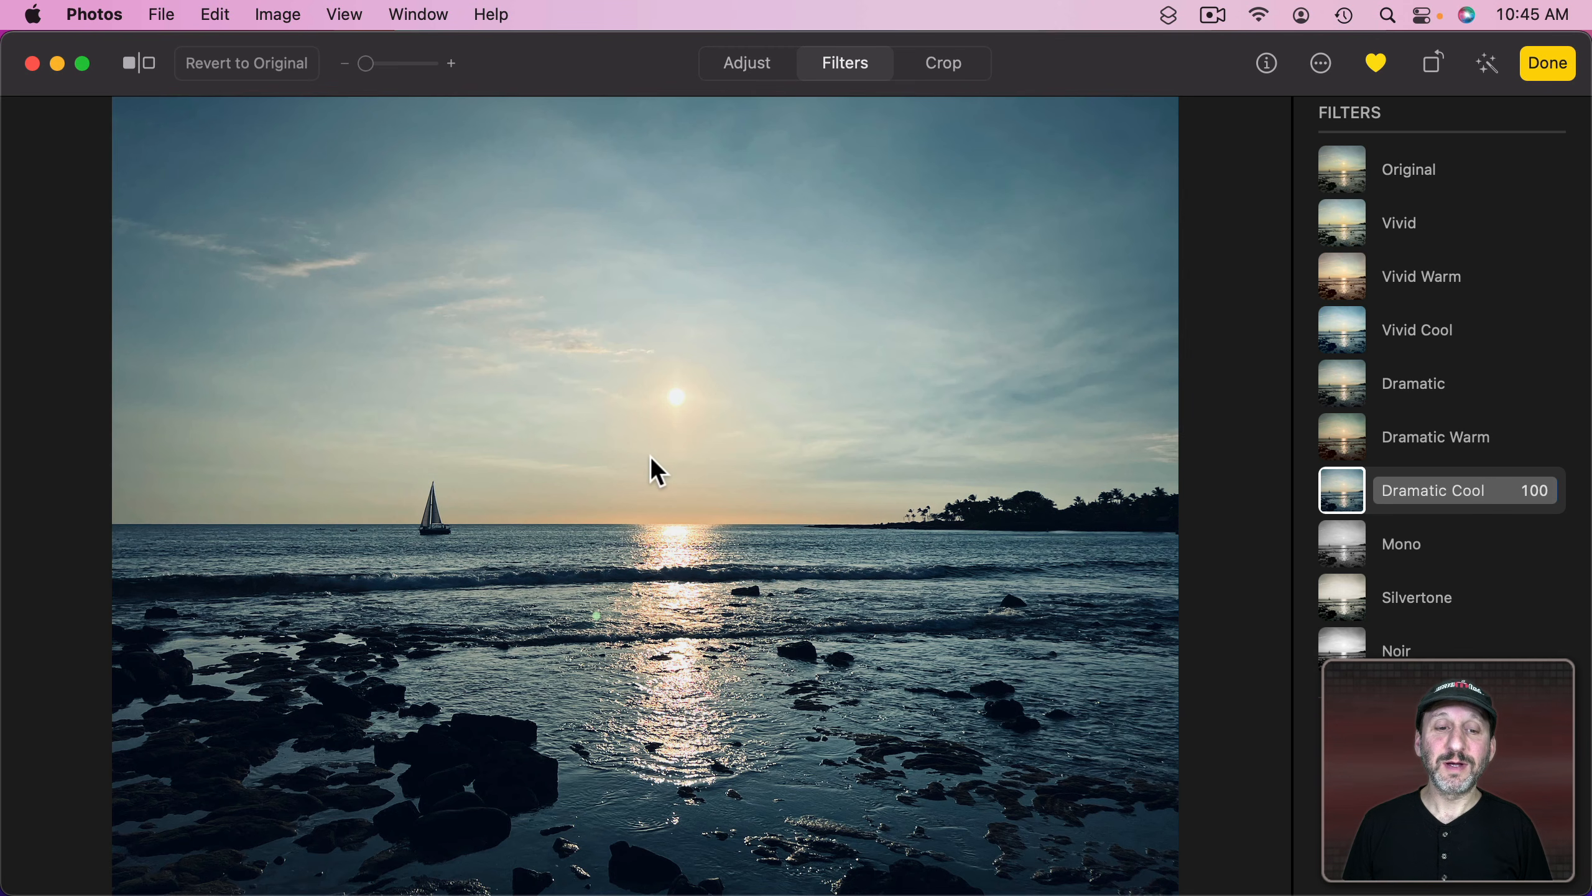
key(a)
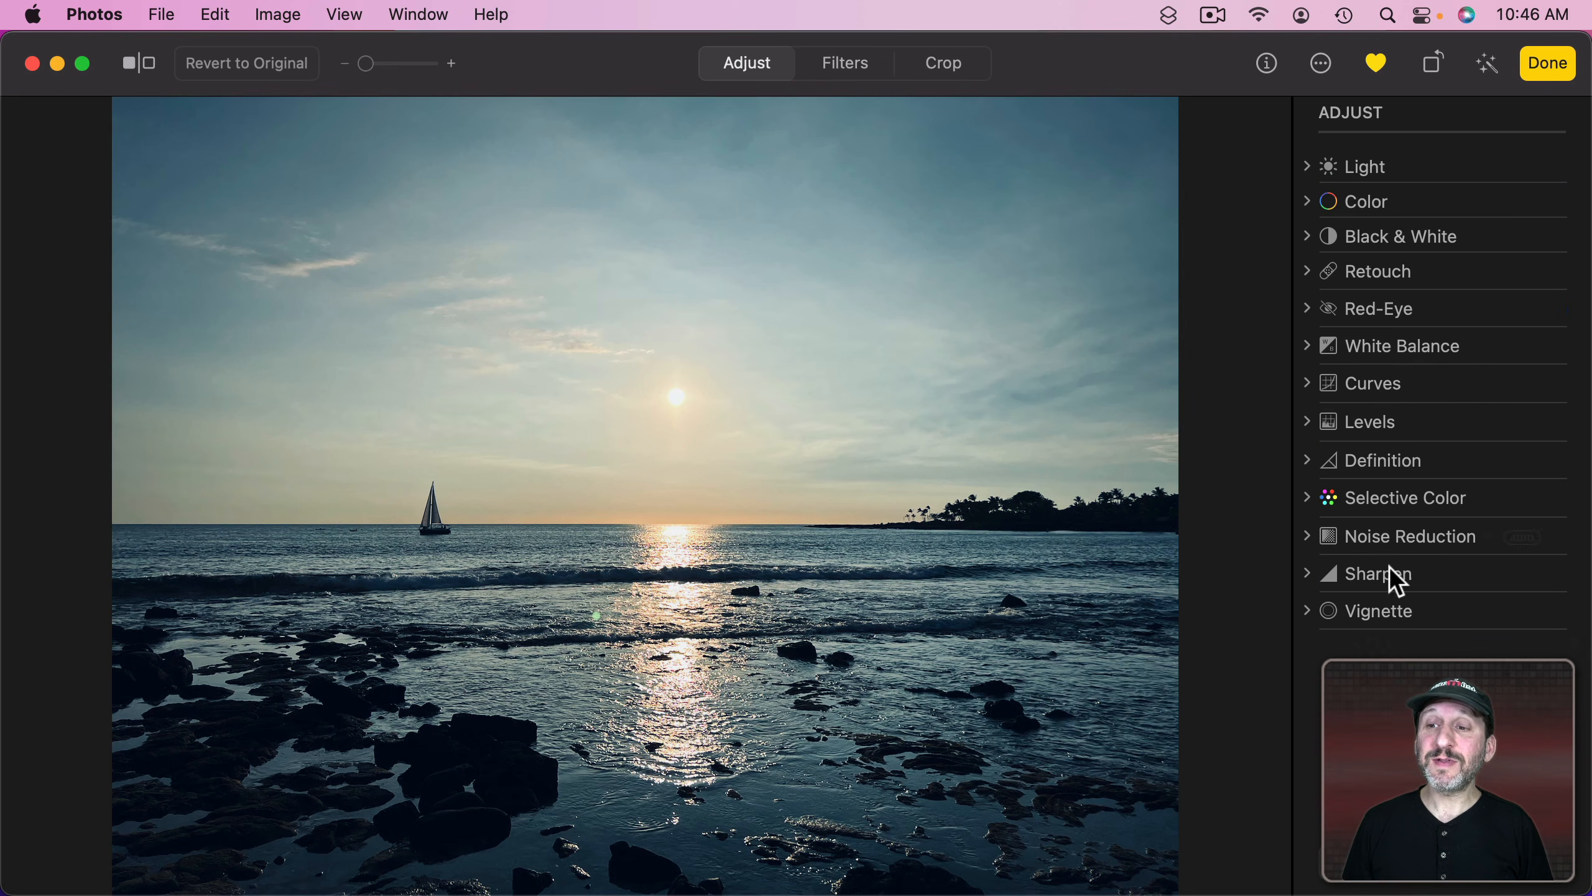